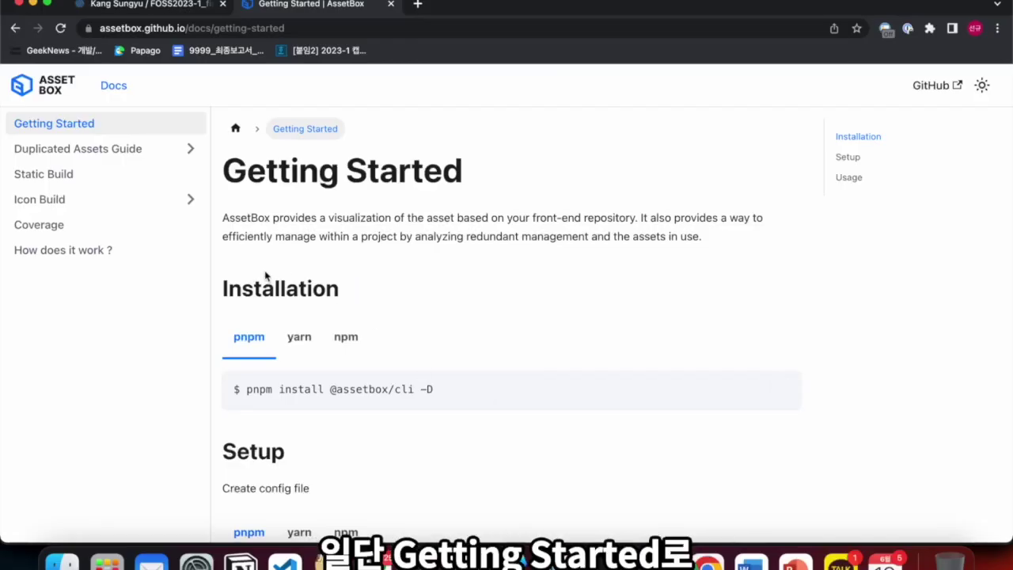
pyautogui.moveTo(224, 174); pyautogui.dragTo(460, 158)
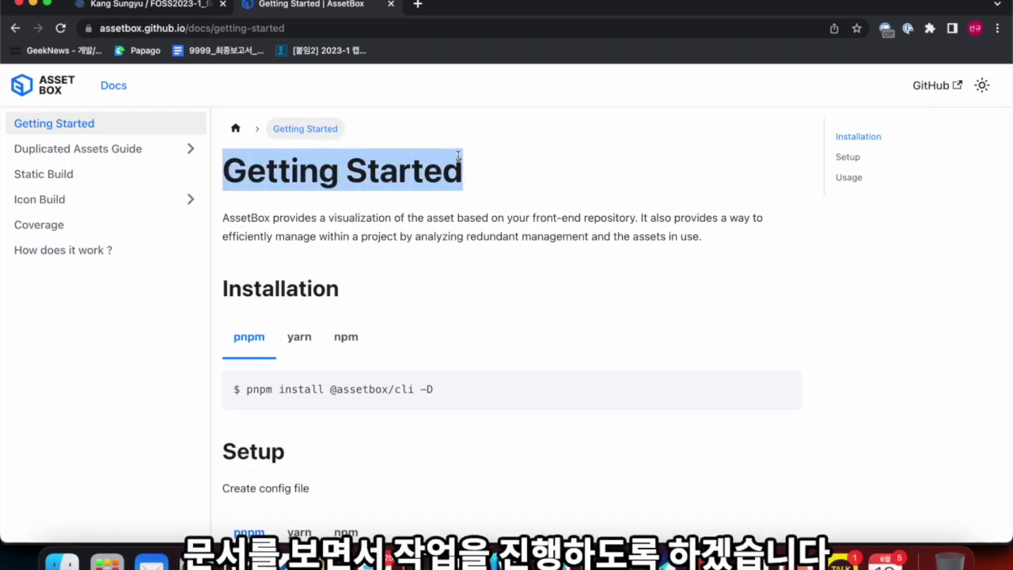
pyautogui.scroll(-1, 510, 245)
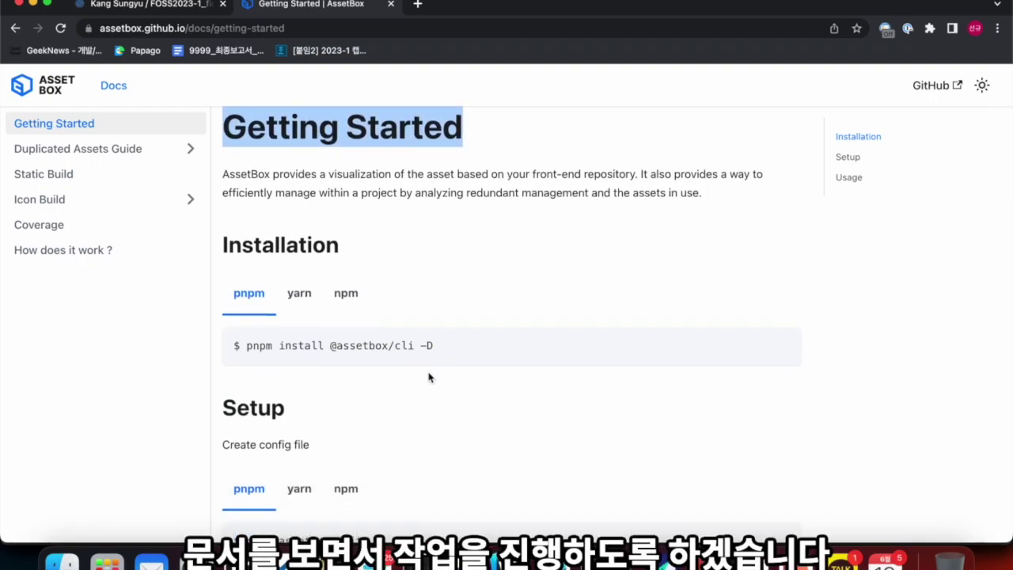
pyautogui.scroll(-2, 430, 376)
pyautogui.scroll(2, 380, 348)
pyautogui.moveTo(330, 319); pyautogui.dragTo(415, 320)
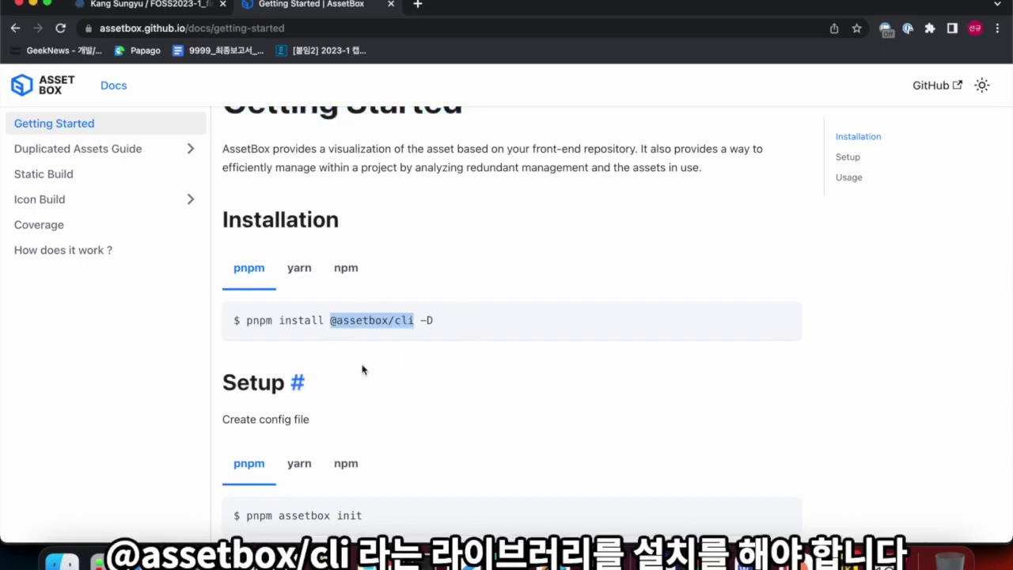
# Switch to the FOSS2023-1_final project in VS Code and widen the file explorer.
pyautogui.click(597, 558)
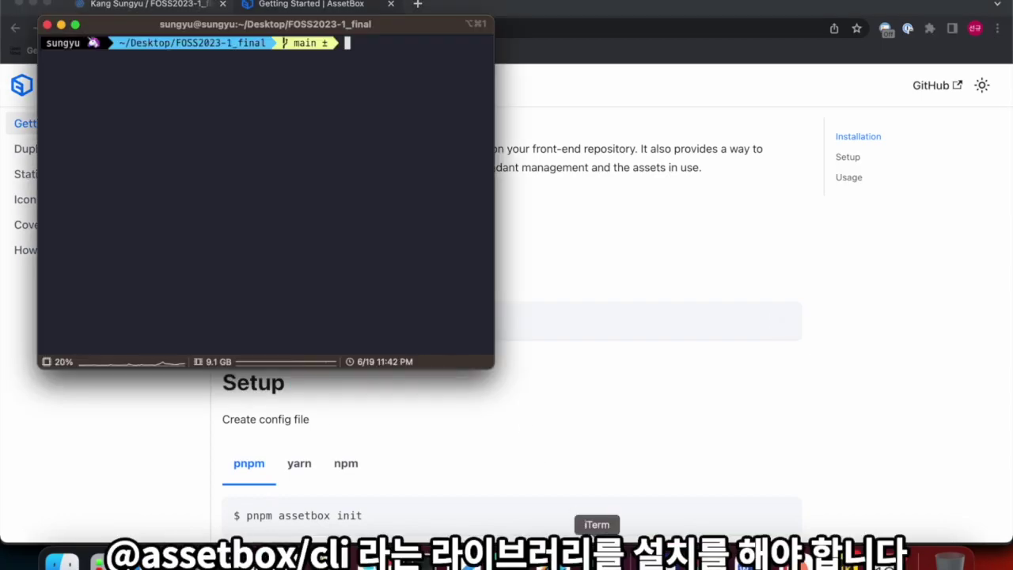
pyautogui.click(285, 558)
pyautogui.click(273, 333)
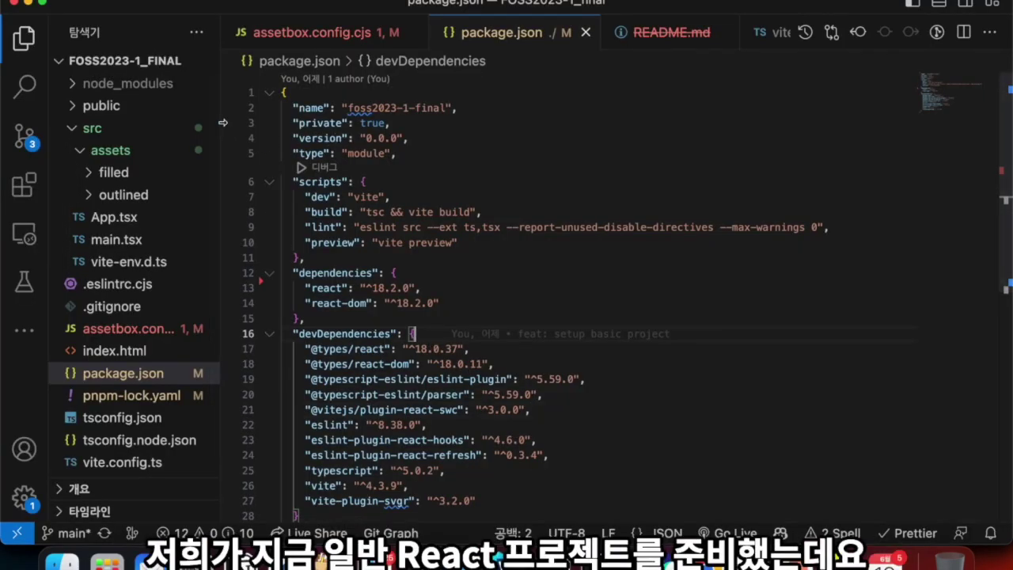
pyautogui.moveTo(221, 150); pyautogui.dragTo(293, 151)
pyautogui.scroll(-1, 263, 152)
pyautogui.scroll(1, 263, 152)
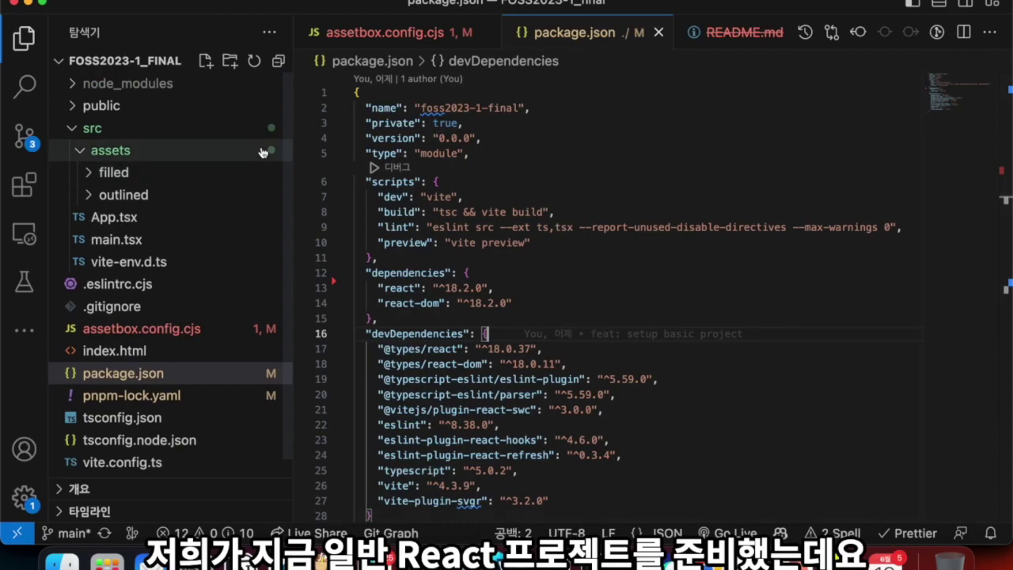
# Examine the filled and outlined icon folders inside src/assets, looking through the SVG files in outlined.
pyautogui.click(226, 131)
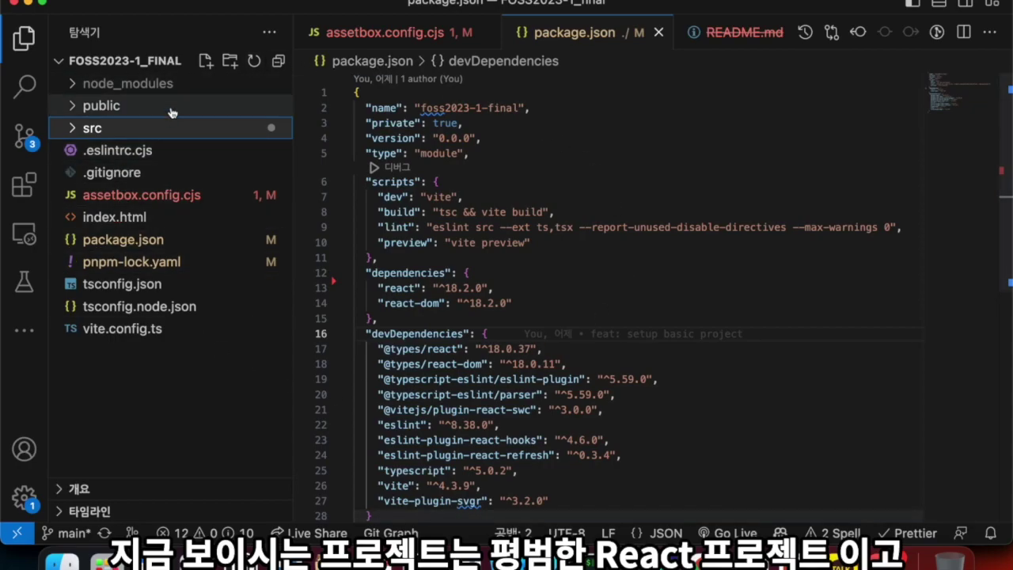
pyautogui.click(150, 129)
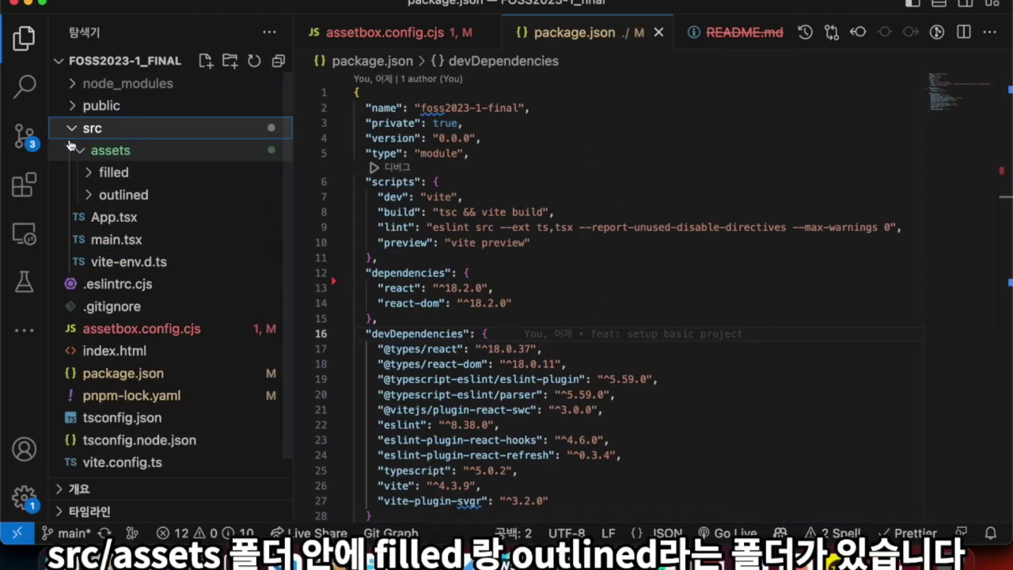
pyautogui.click(147, 174)
pyautogui.click(148, 173)
pyautogui.click(144, 194)
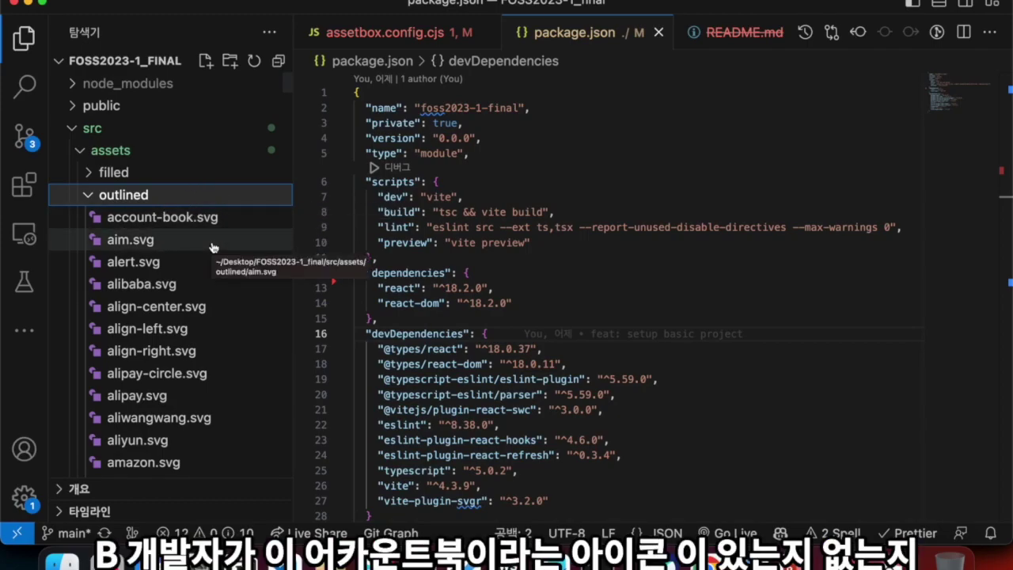
pyautogui.scroll(-20, 212, 248)
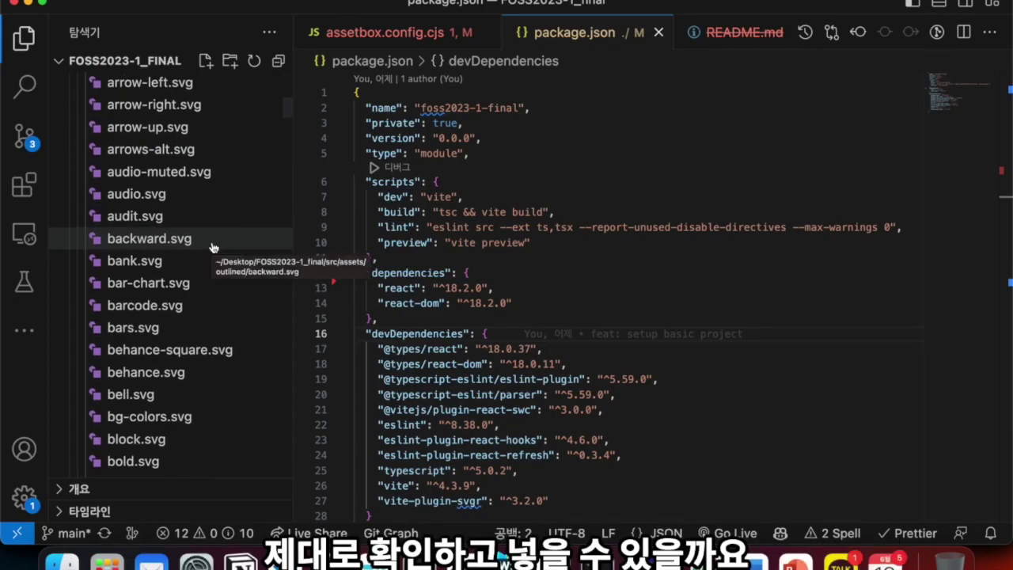
pyautogui.scroll(20, 212, 248)
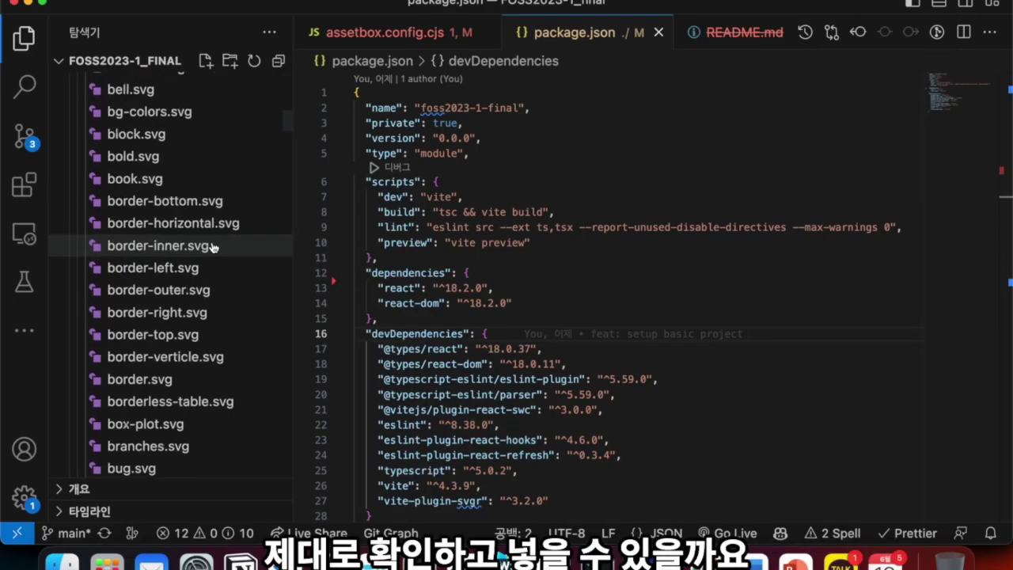
pyautogui.click(183, 205)
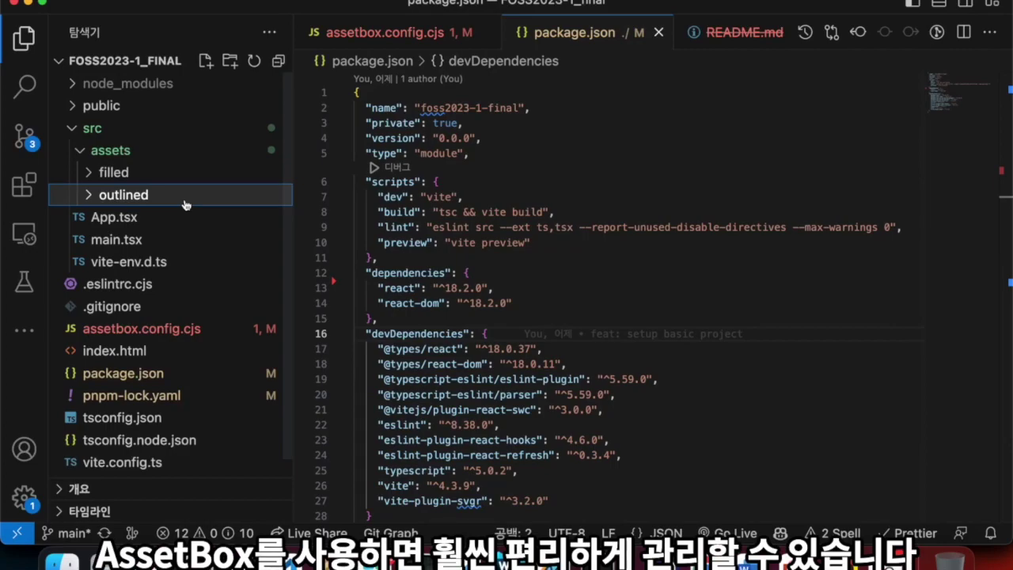
pyautogui.hotkey('alt', 'space')
pyautogui.write('p')
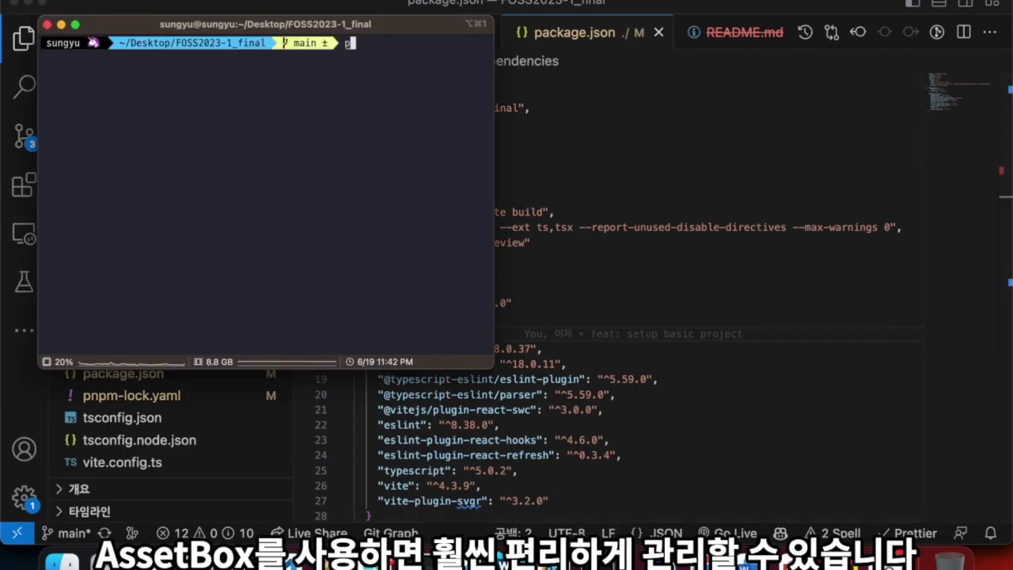
pyautogui.write('npm add @assetbox/cli')
pyautogui.press('Return')
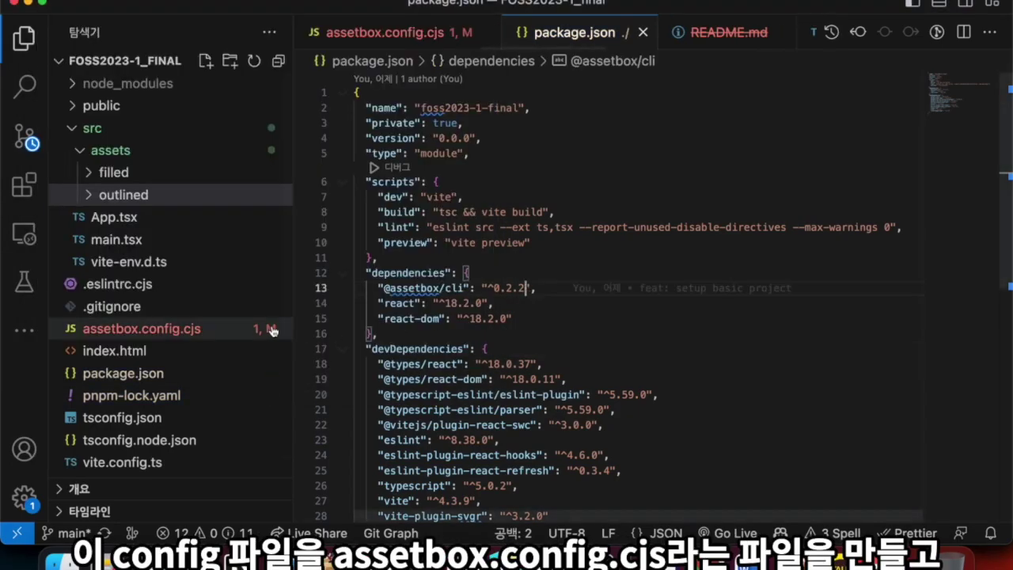
# Open assetbox.config.cjs and insert an empty line between the braces of the config object.
pyautogui.click(265, 330)
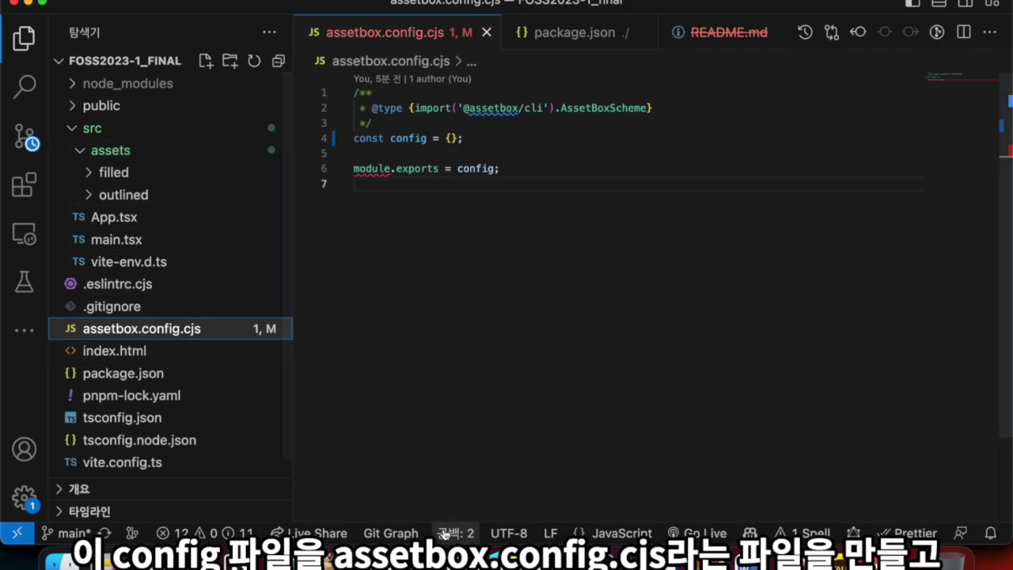
pyautogui.click(421, 315)
pyautogui.click(433, 161)
pyautogui.press('Up')
pyautogui.press('End')
pyautogui.press('Left')
pyautogui.press('Left')
pyautogui.press('Return')
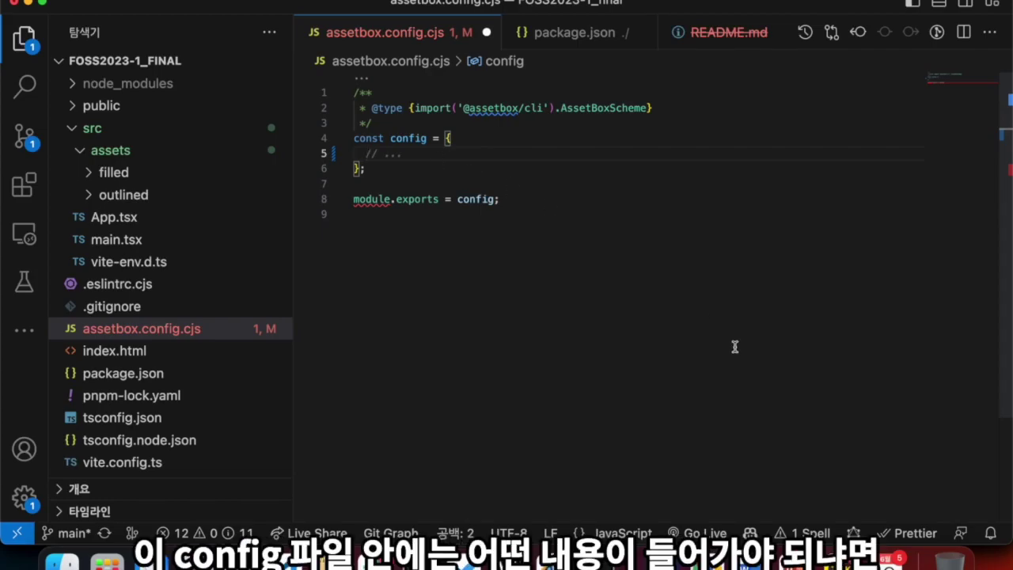
# Check the example assetbox.config.cjs in the browser's AssetBox docs, highlighting the categories and trackingPaths keys.
pyautogui.click(707, 561)
pyautogui.scroll(-15, 527, 307)
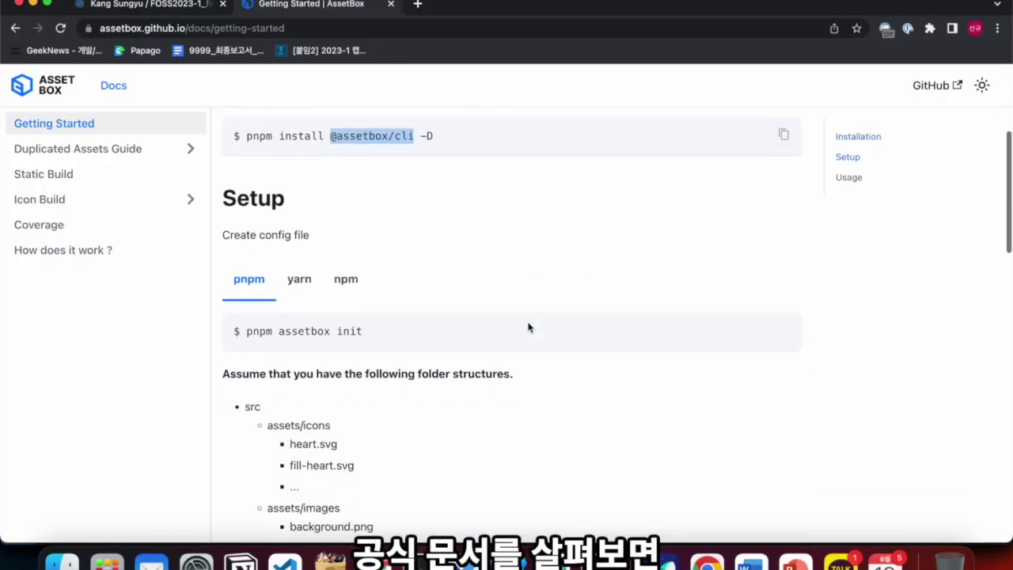
pyautogui.scroll(2, 544, 329)
pyautogui.moveTo(240, 234); pyautogui.dragTo(311, 234)
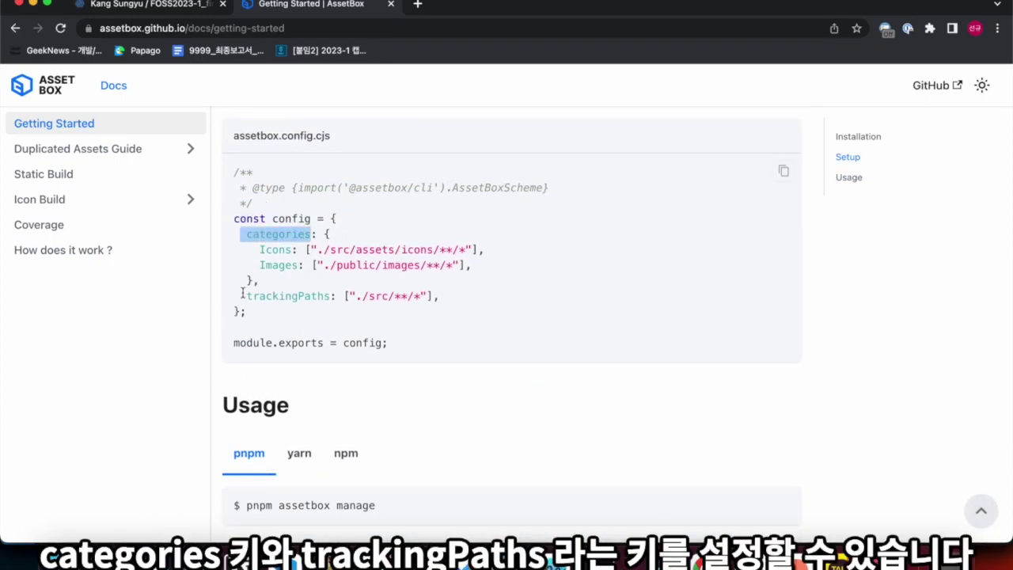
pyautogui.moveTo(234, 297); pyautogui.dragTo(329, 296)
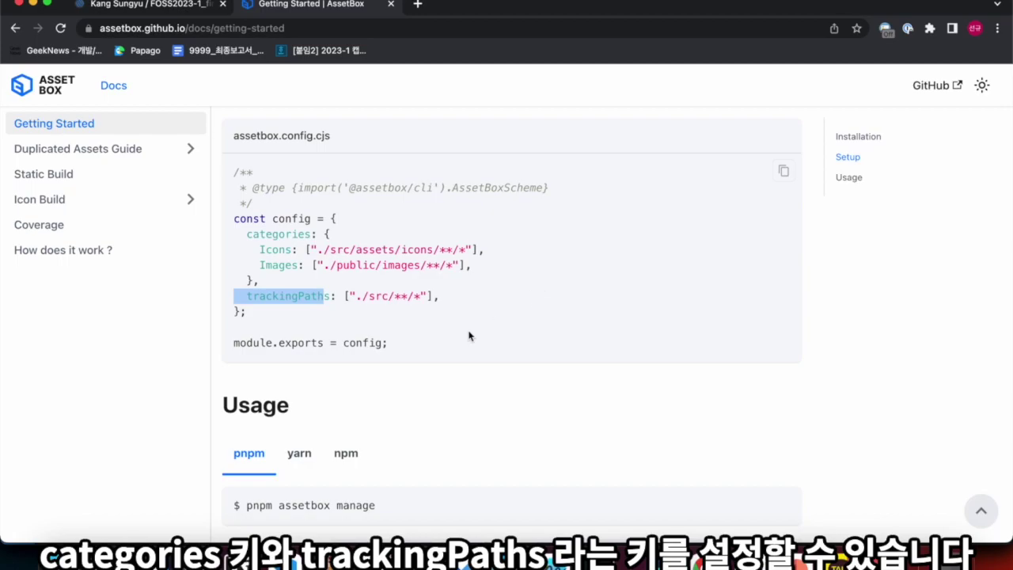
# Return to VS Code and add a categories key with an empty object to config.
pyautogui.click(284, 561)
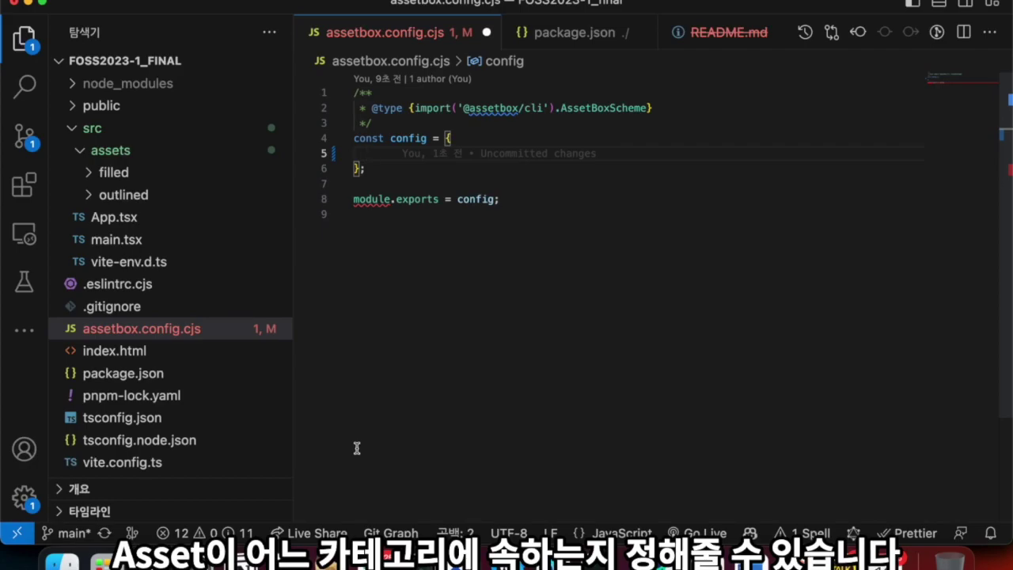
pyautogui.write('ca')
pyautogui.press('Tab')
pyautogui.write(':')
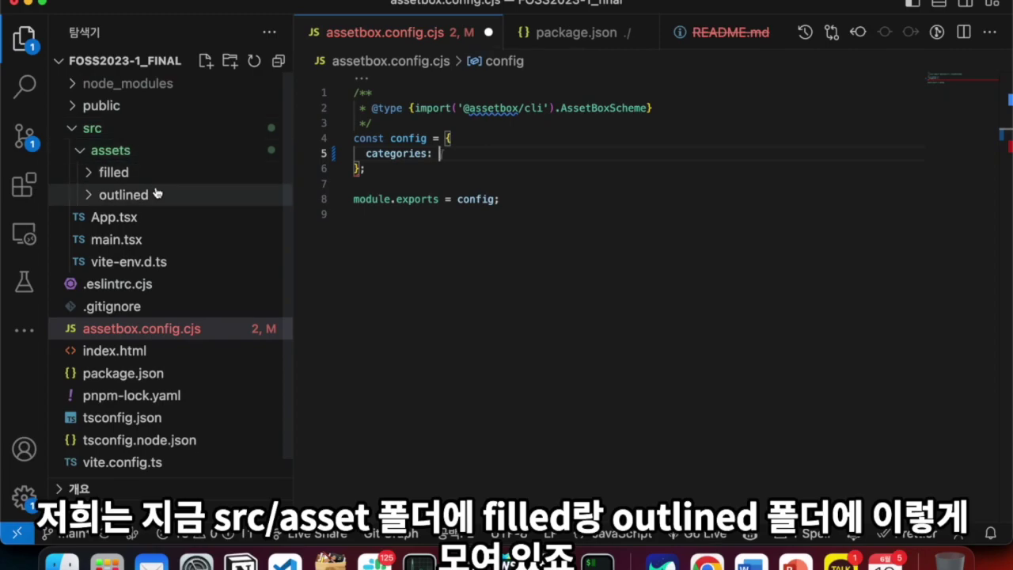
pyautogui.write('[')
pyautogui.press('Return')
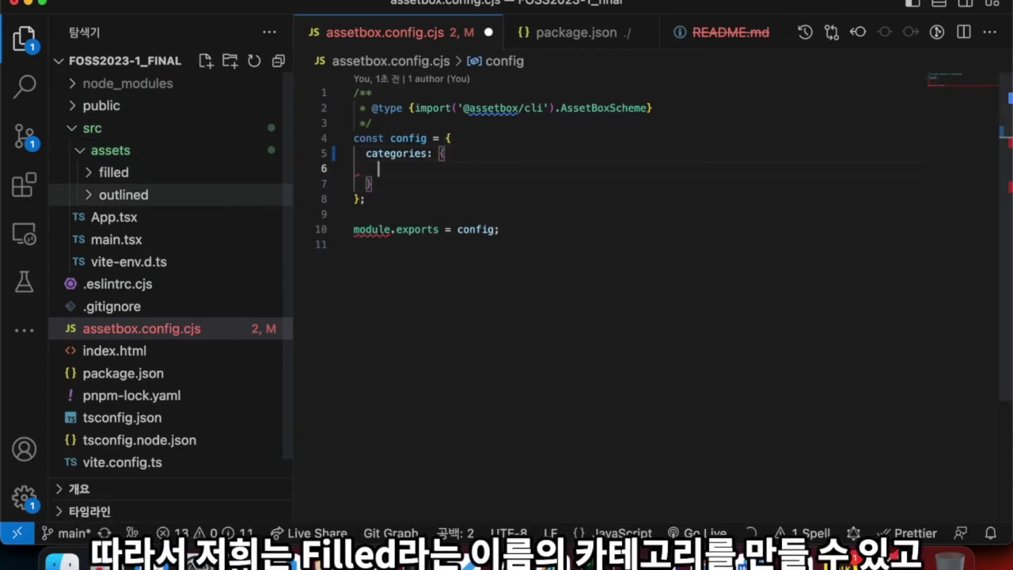
# Add a "Filled" category with the path array ["./src/assets/filled/**/*"] to categories.
pyautogui.write('"Filled"')
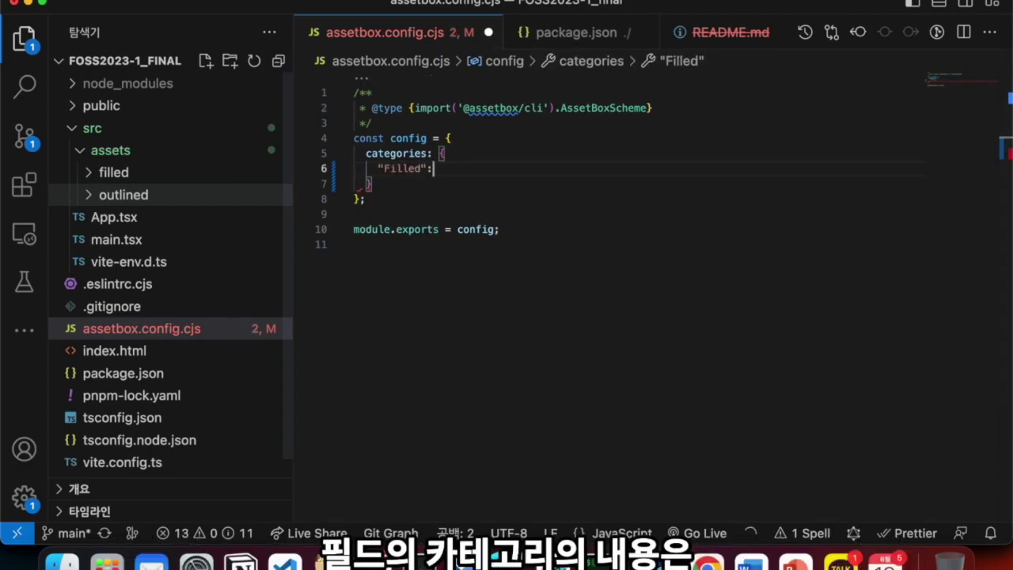
pyautogui.write(': ["./sr')
pyautogui.write('c/a')
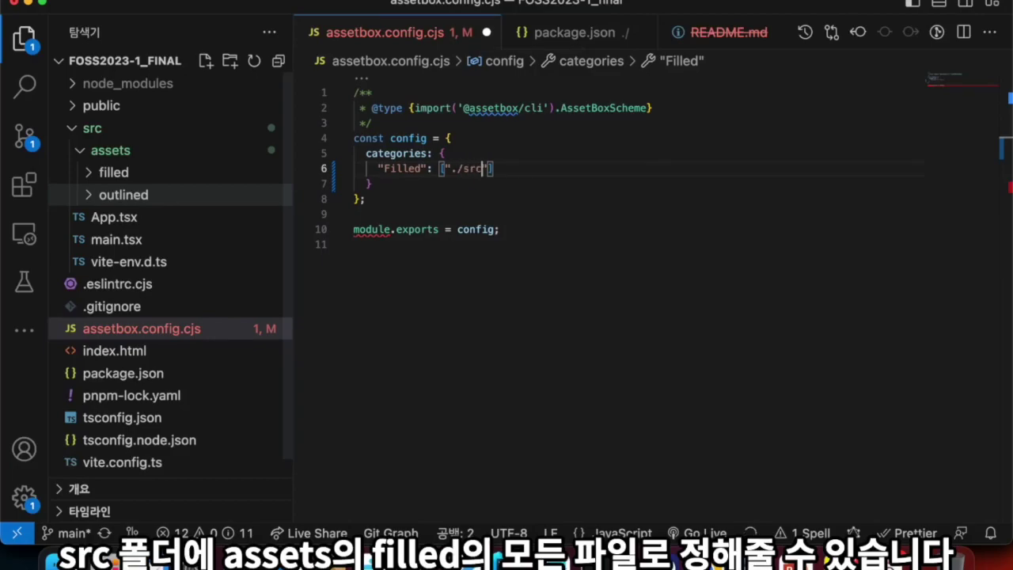
pyautogui.write('s/fi')
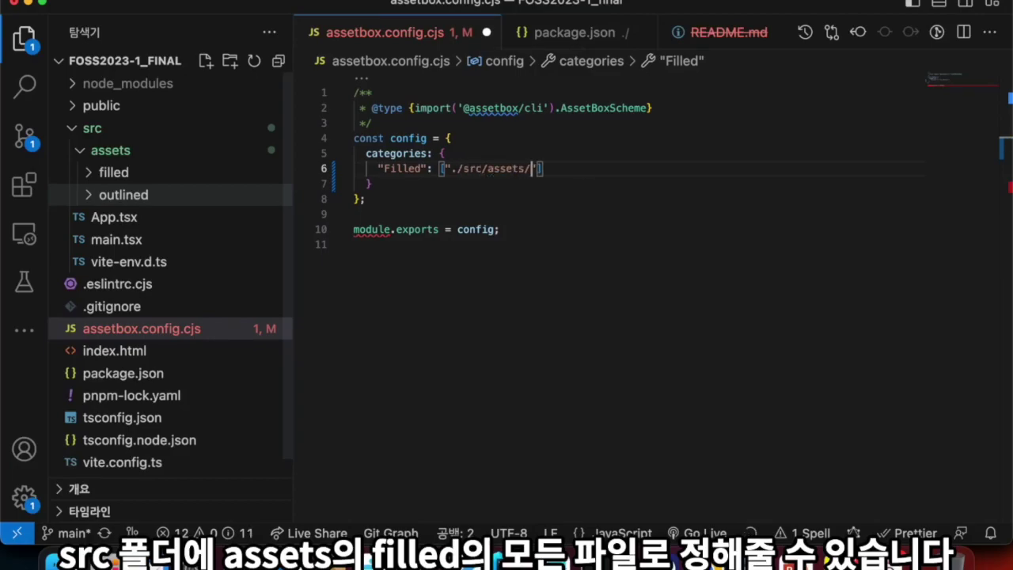
pyautogui.write('lled/**/*')
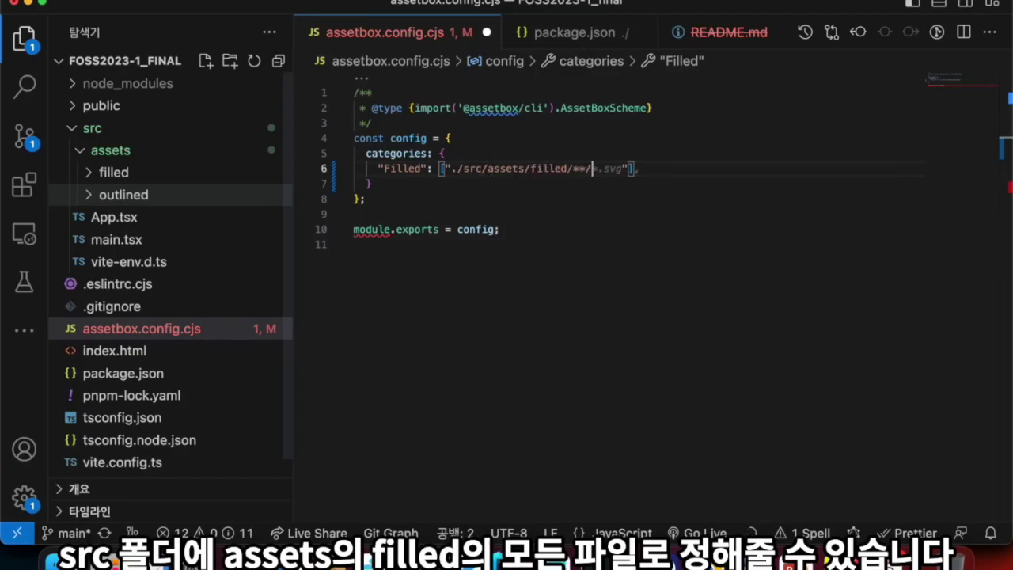
pyautogui.write('"],')
# Add an "Outlined" category with the path array ["./src/assets/outlined/**/*"] below Filled.
pyautogui.press('Return')
pyautogui.write('"Outlined": ["./src/assets/outlined/**/*')
pyautogui.press('Right')
pyautogui.press('Right')
pyautogui.write('m')
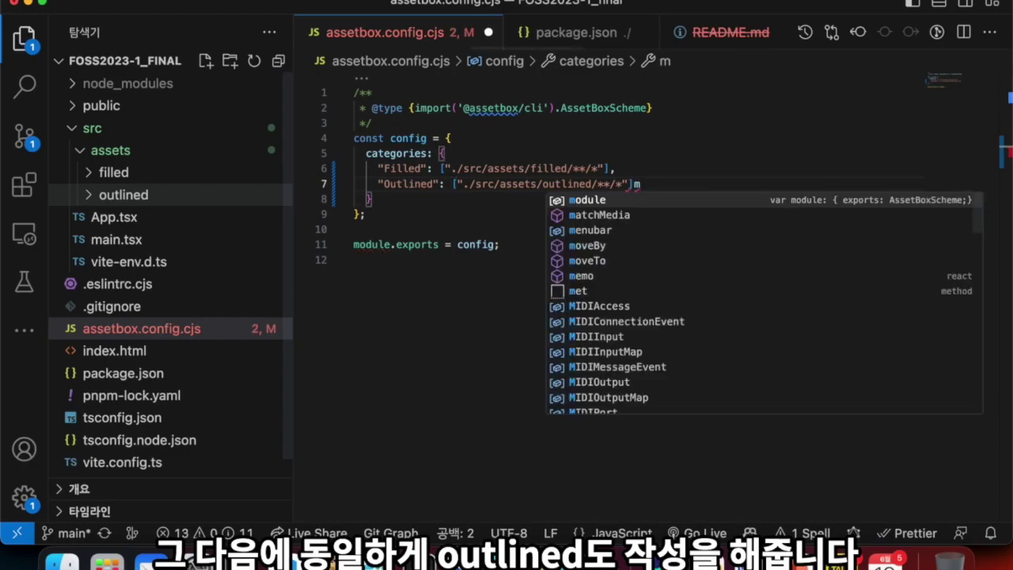
pyautogui.press('BackSpace')
# Add a comma after the categories object and start a trackingPaths key on a new line.
pyautogui.press('Down')
pyautogui.write(',')
pyautogui.press('Return')
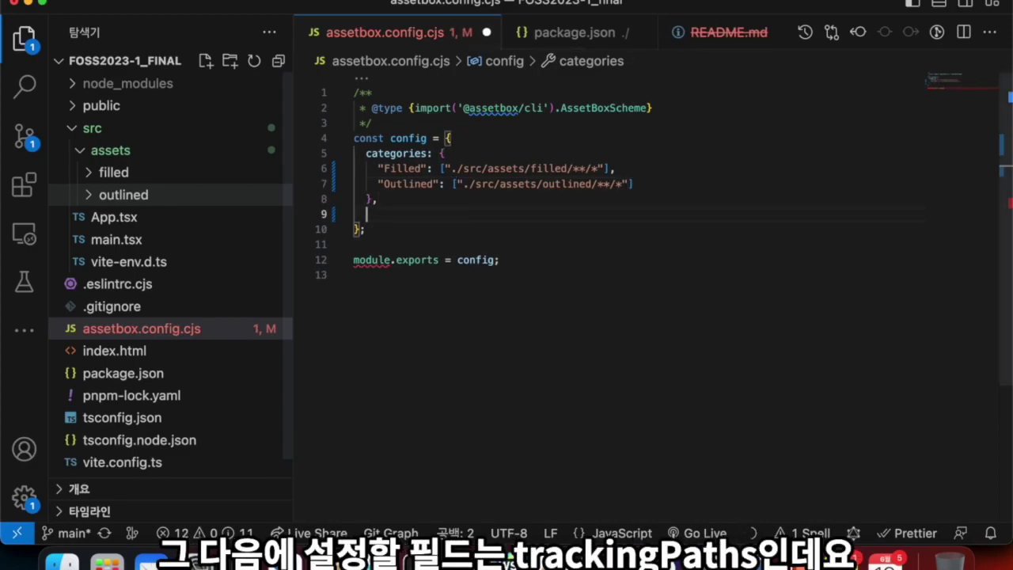
pyautogui.write('tr')
pyautogui.press('Tab')
pyautogui.write(':')
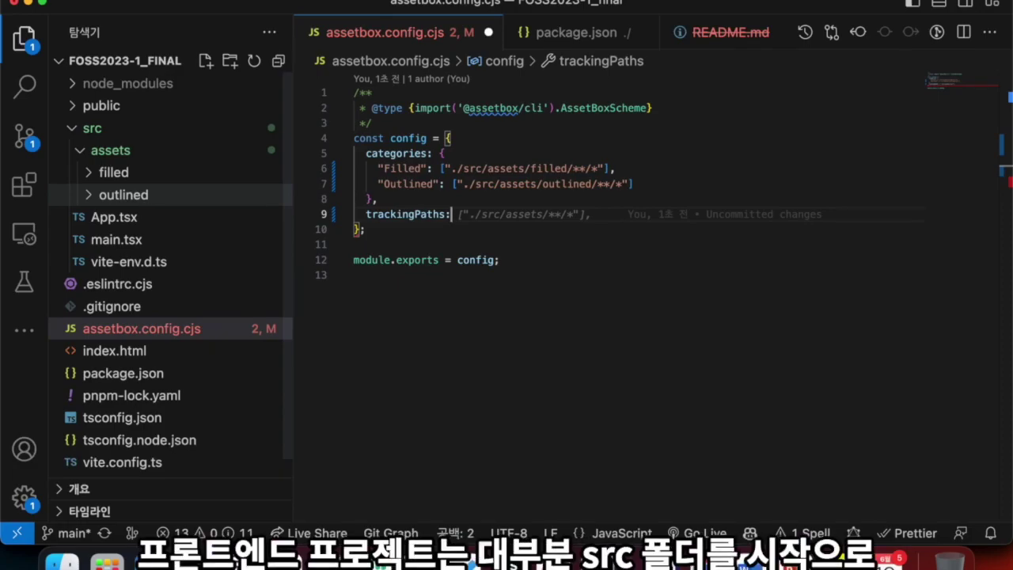
# Set trackingPaths to ["./src/**/*"] and save assetbox.config.cjs.
pyautogui.click(89, 129)
pyautogui.click(88, 128)
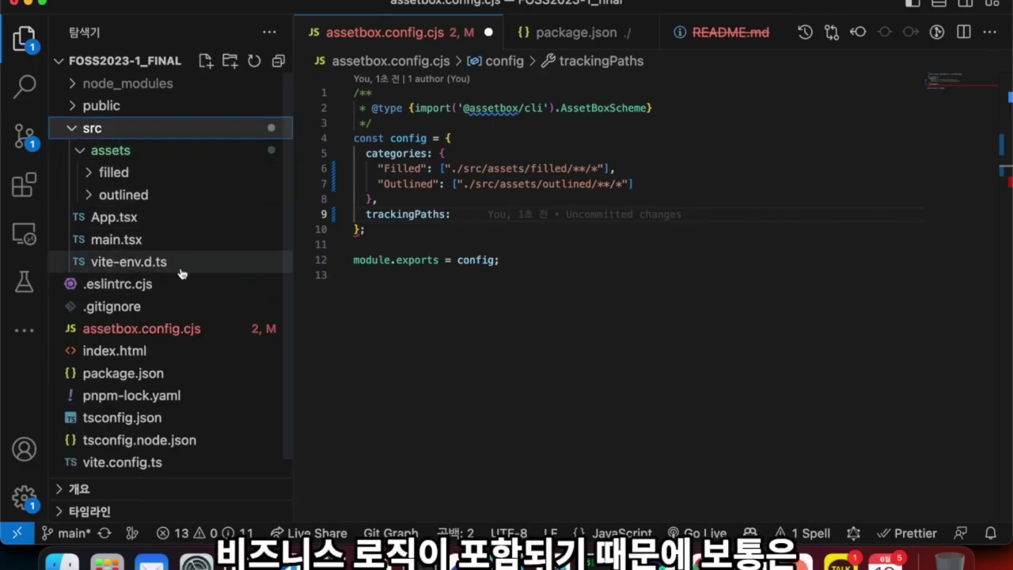
pyautogui.click(479, 221)
pyautogui.write('["')
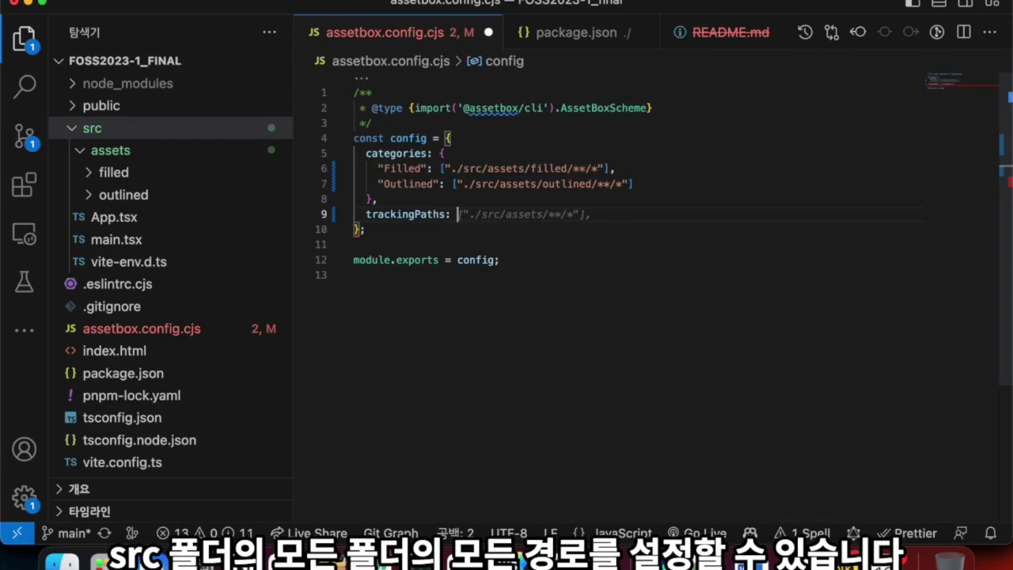
pyautogui.write('./src/**/')
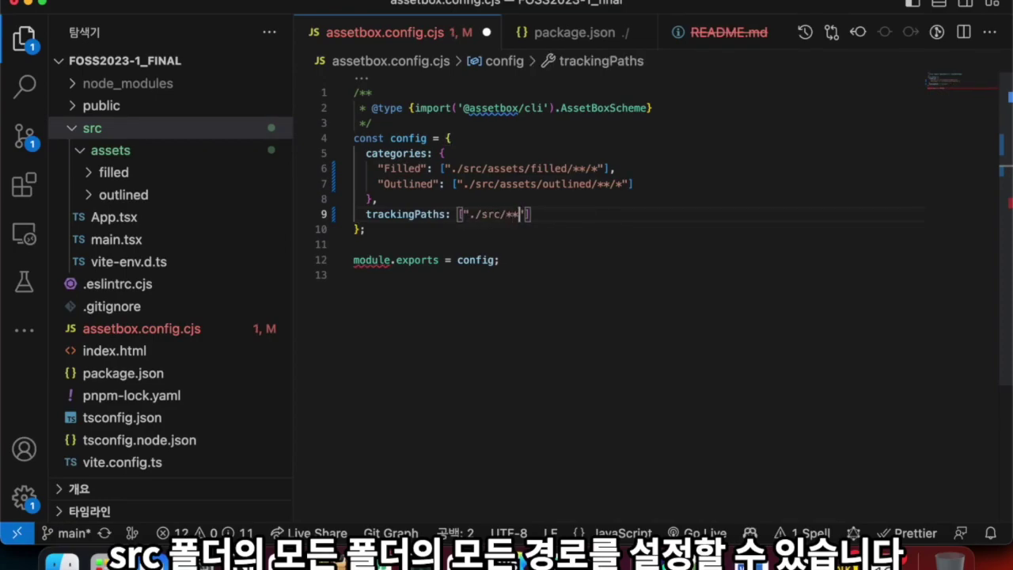
pyautogui.write('*')
pyautogui.hotkey('ctrl', 's')
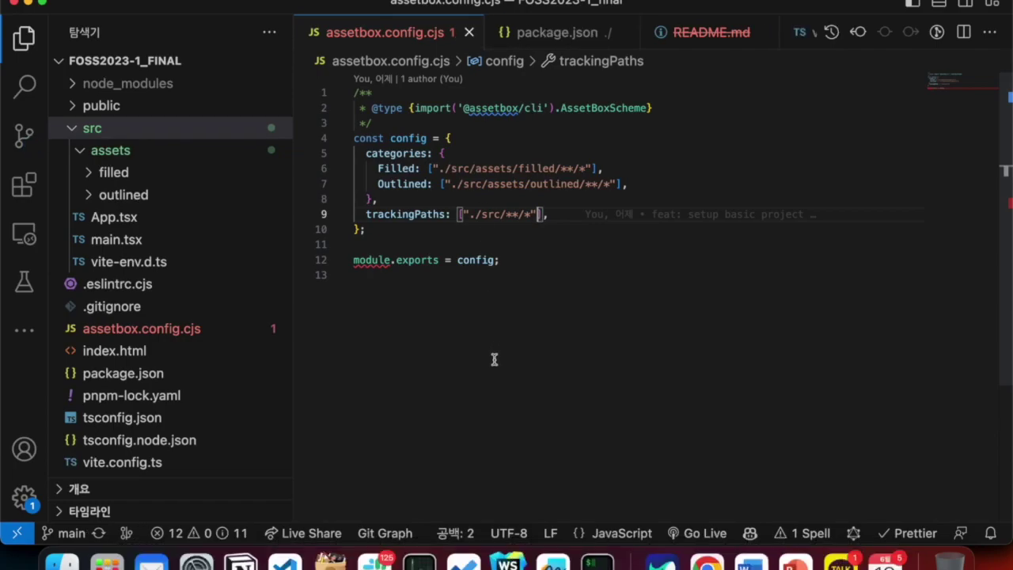
pyautogui.press('super+Down')
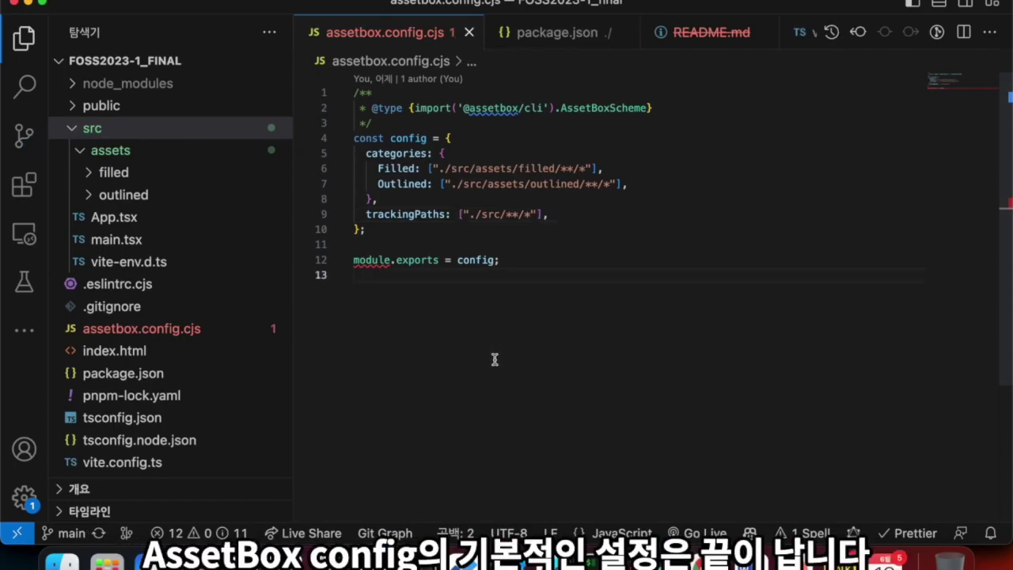
# Switch to Chrome and check the pnpm command in the Usage section of the AssetBox Getting Started page.
pyautogui.press('super+Tab')
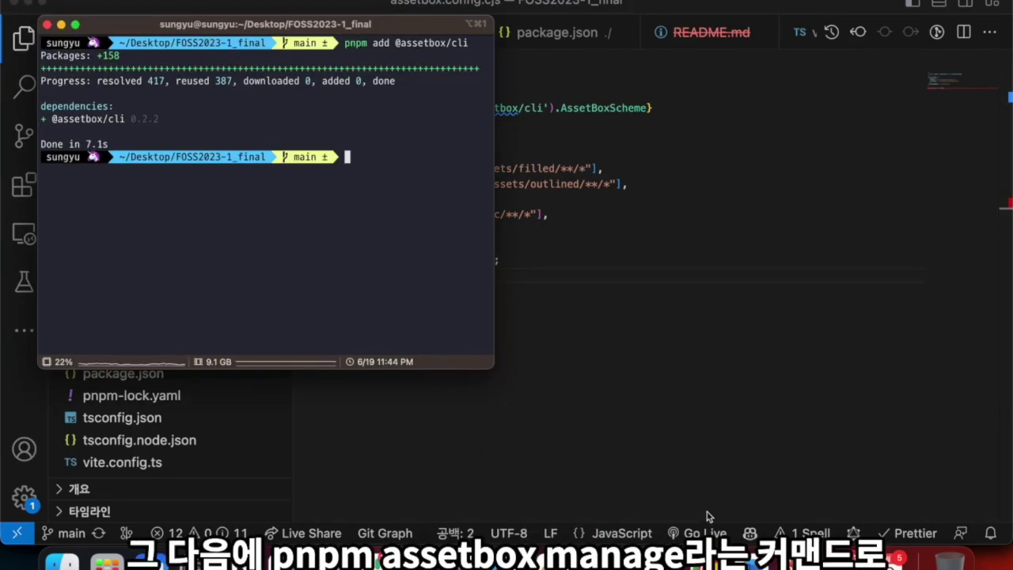
pyautogui.click(707, 559)
pyautogui.scroll(-5, 593, 434)
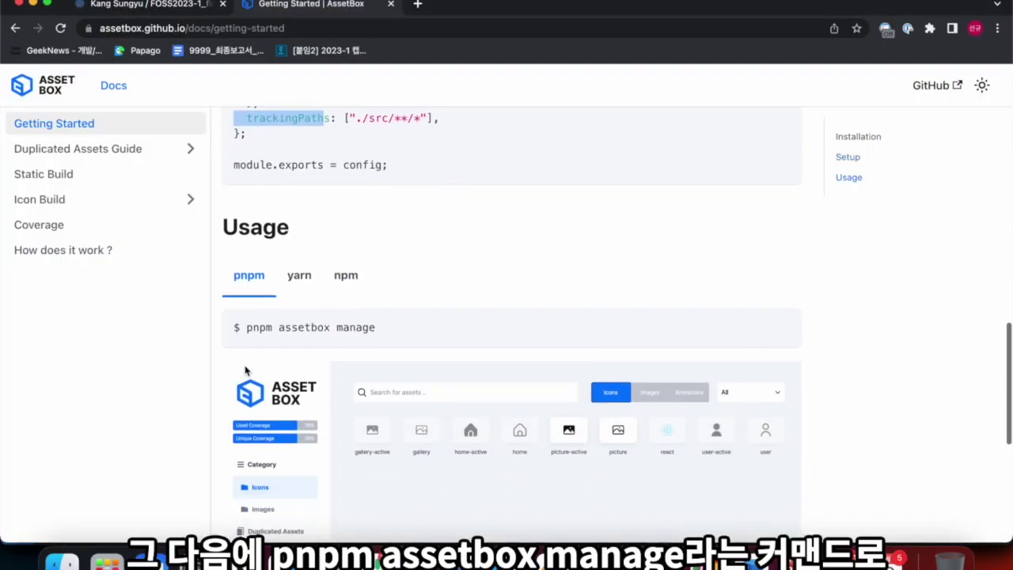
pyautogui.scroll(-1, 350, 367)
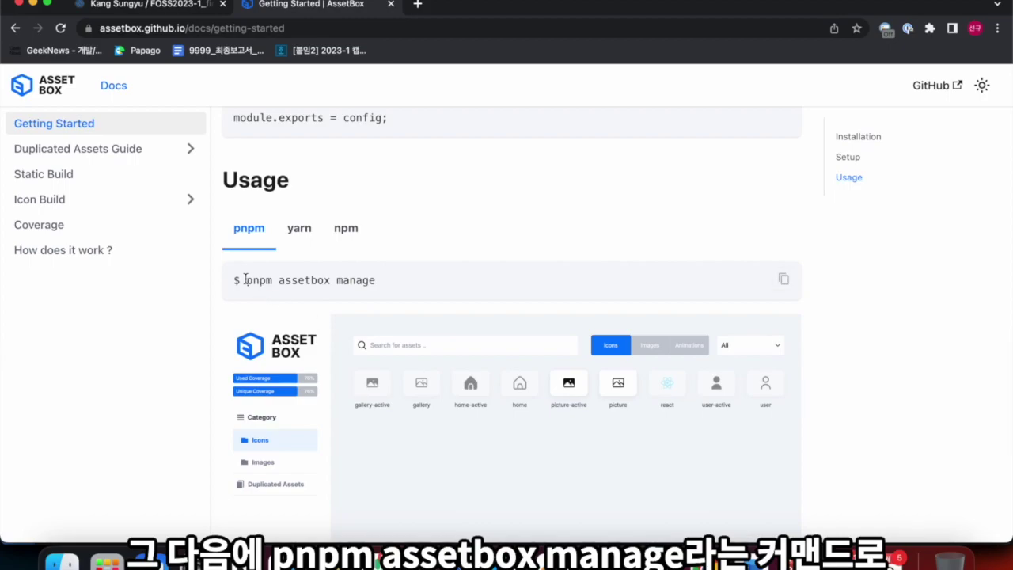
pyautogui.moveTo(247, 280); pyautogui.dragTo(377, 288)
pyautogui.scroll(-2, 309, 242)
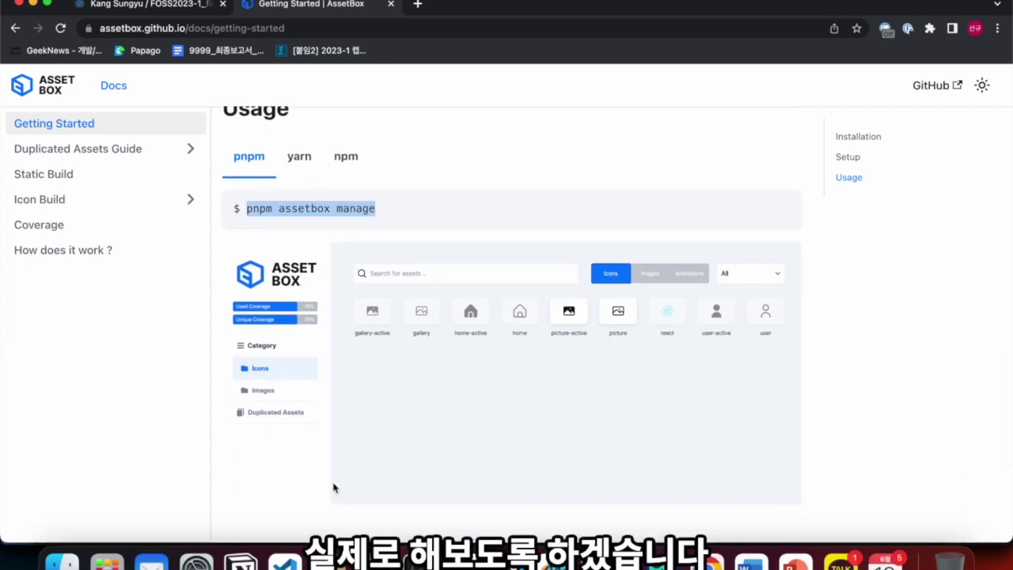
# Switch to the terminal and run "pnpm assetbox manage" in the FOSS2023-1_final project folder.
pyautogui.click(285, 562)
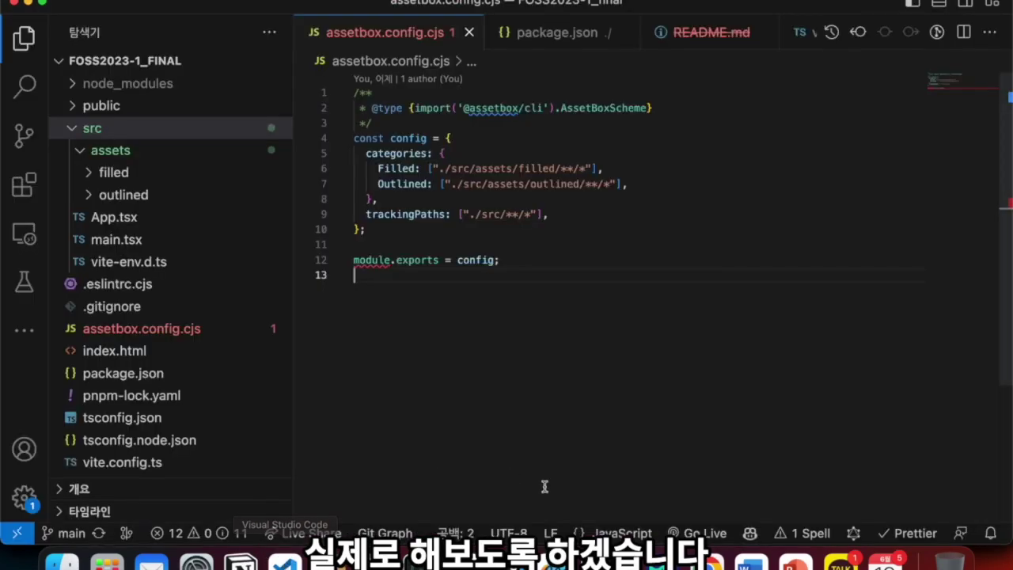
pyautogui.click(597, 560)
pyautogui.write('pnp')
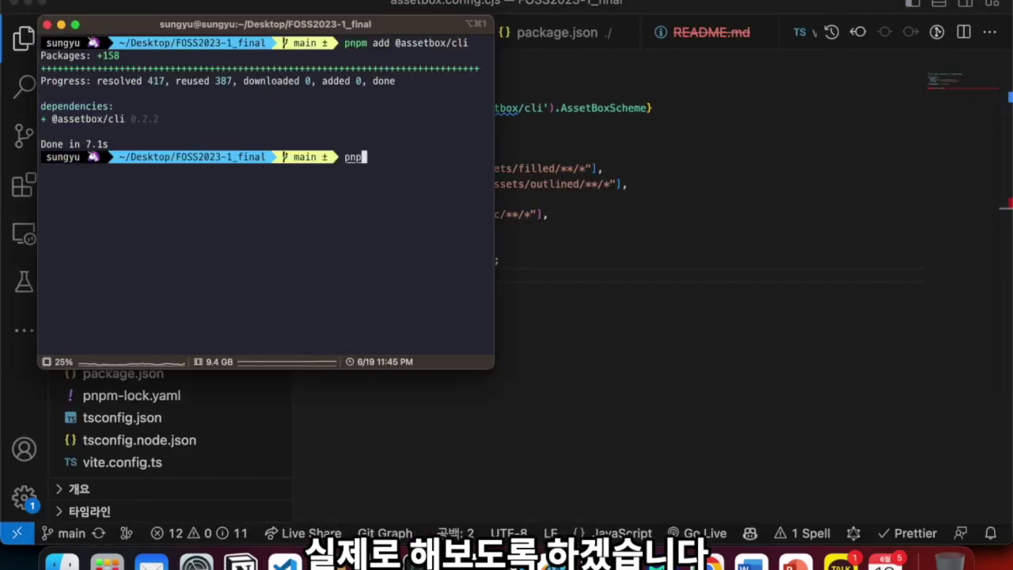
pyautogui.write('m assetbox ')
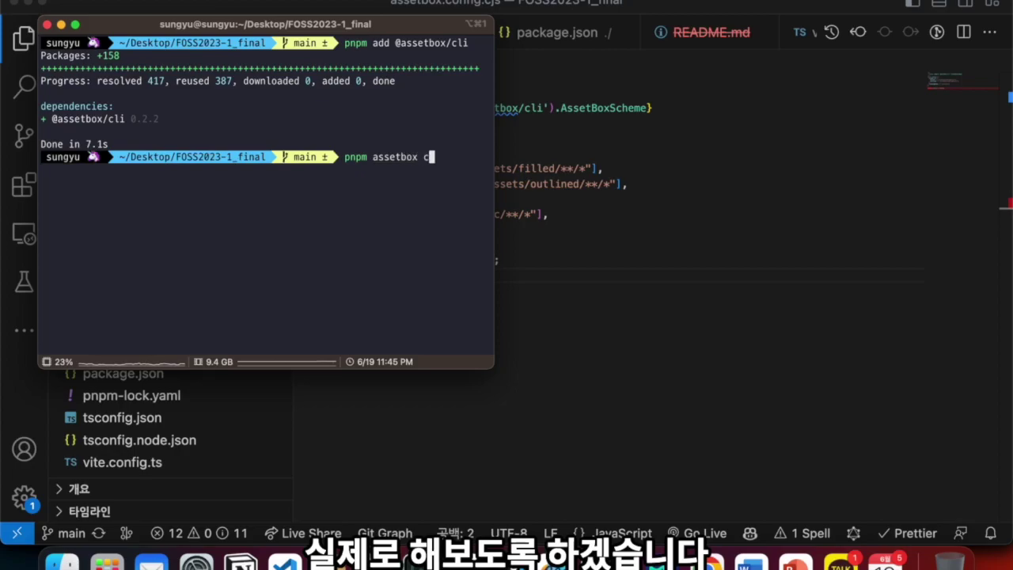
pyautogui.write('manage')
pyautogui.press('Return')
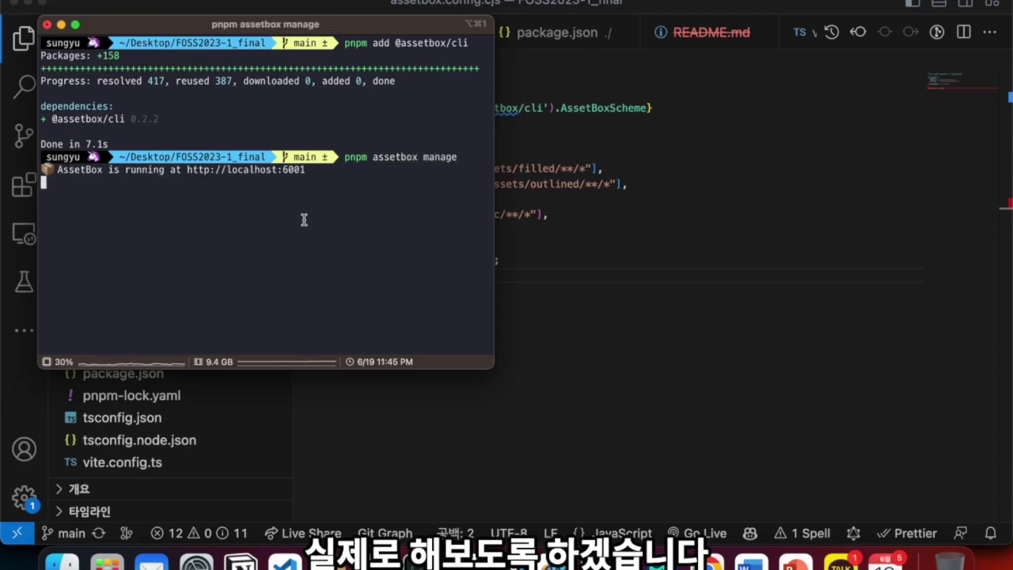
pyautogui.moveTo(54, 169); pyautogui.dragTo(189, 170)
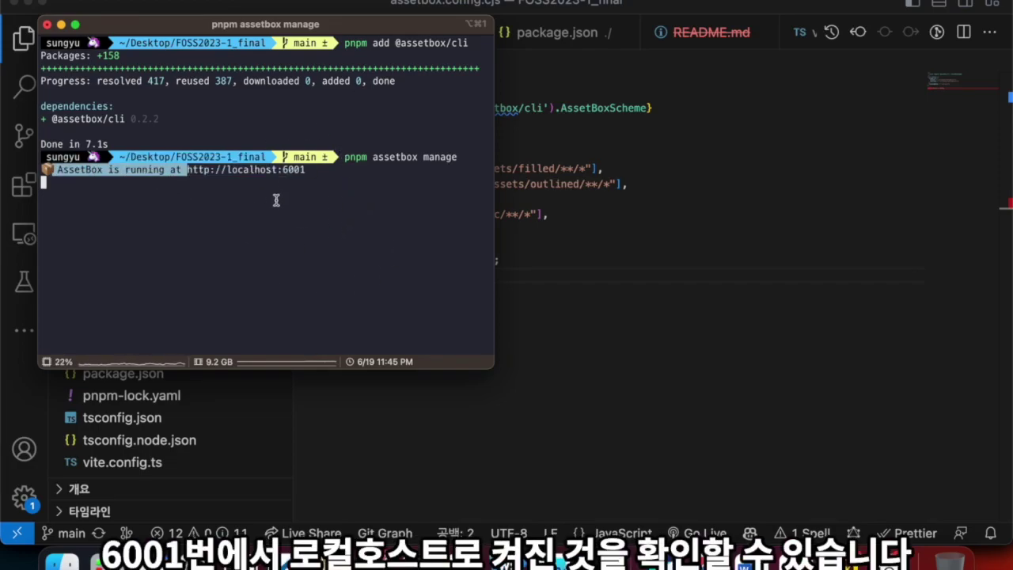
pyautogui.keyDown('super'); pyautogui.click(256, 171); pyautogui.keyUp('super')
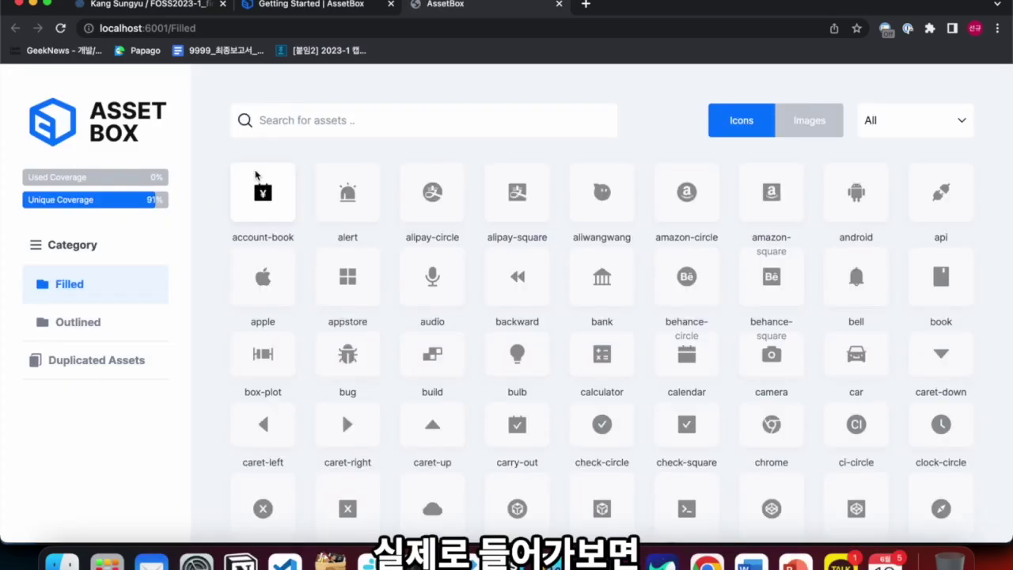
pyautogui.scroll(-3, 387, 220)
pyautogui.scroll(3, 386, 222)
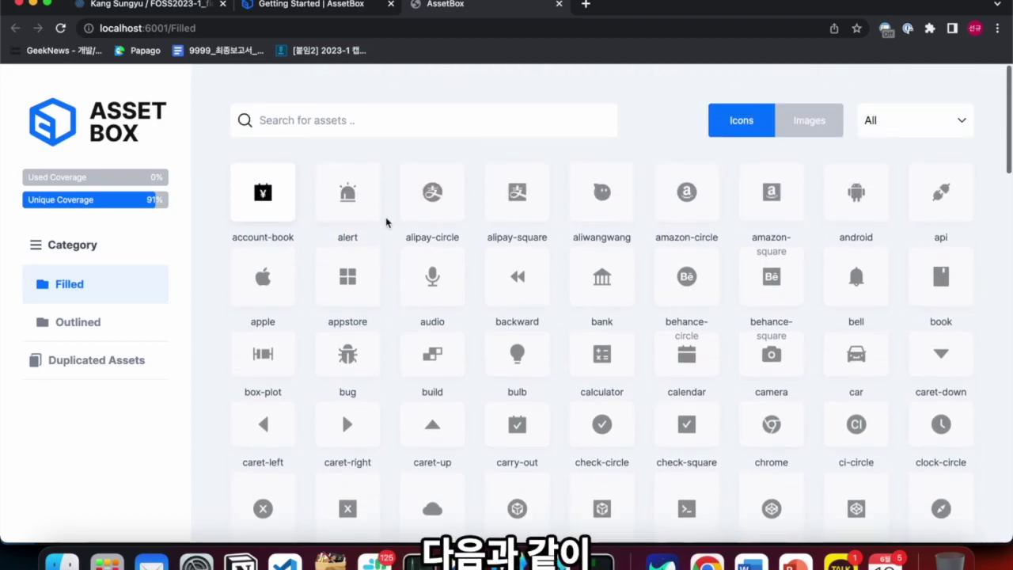
pyautogui.scroll(-20, 386, 222)
pyautogui.scroll(12, 386, 221)
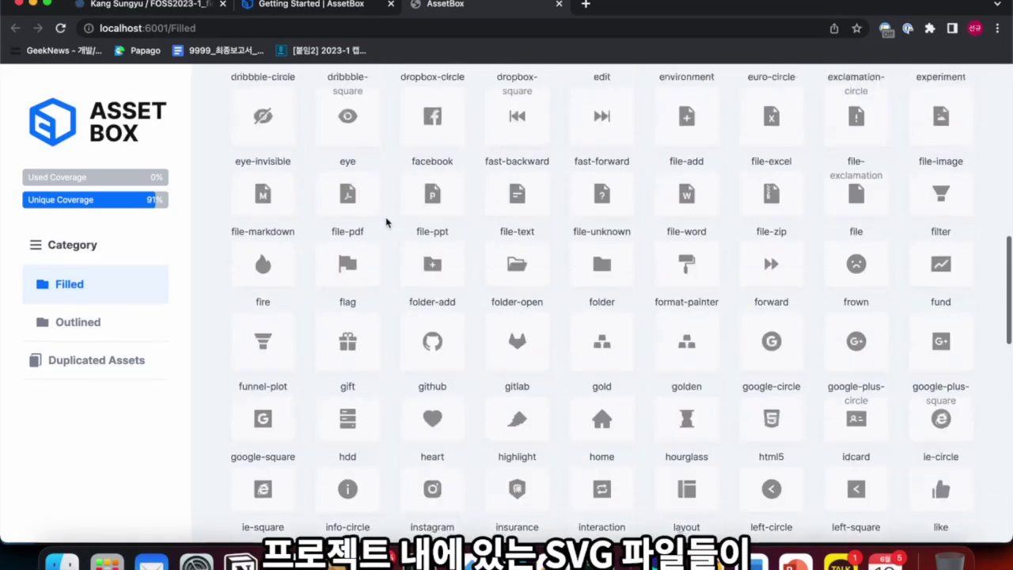
pyautogui.scroll(8, 386, 221)
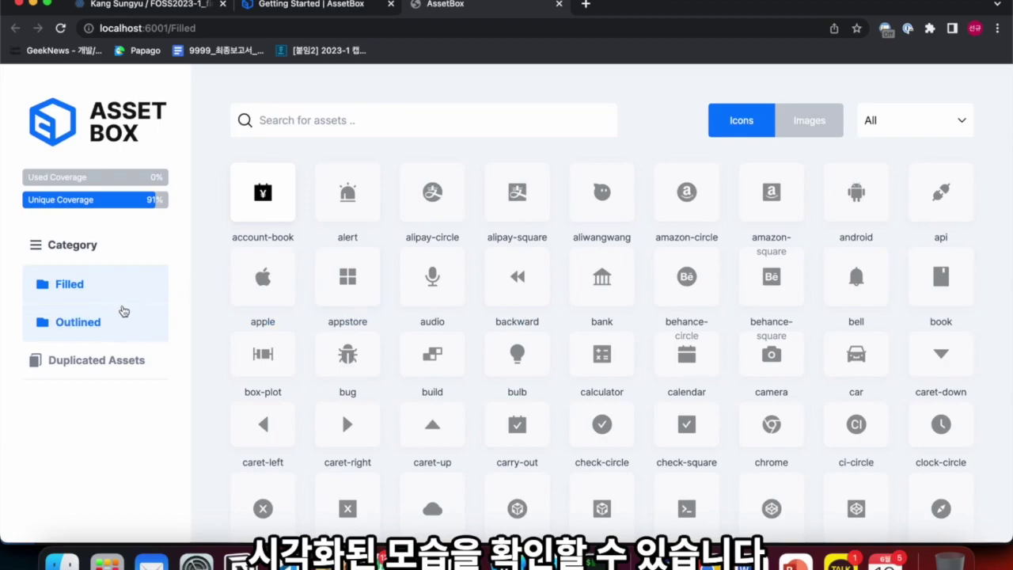
pyautogui.click(119, 317)
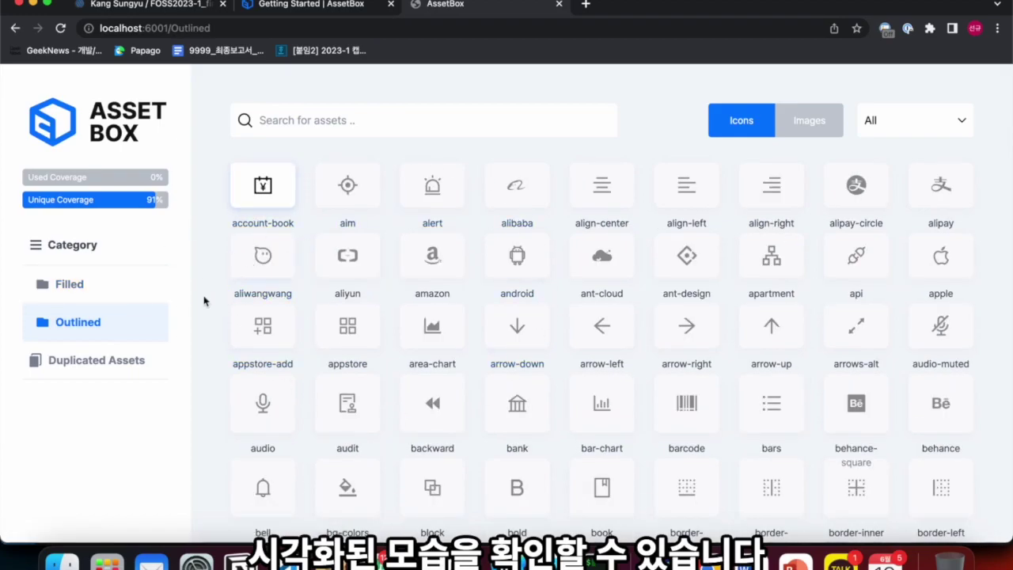
pyautogui.click(140, 285)
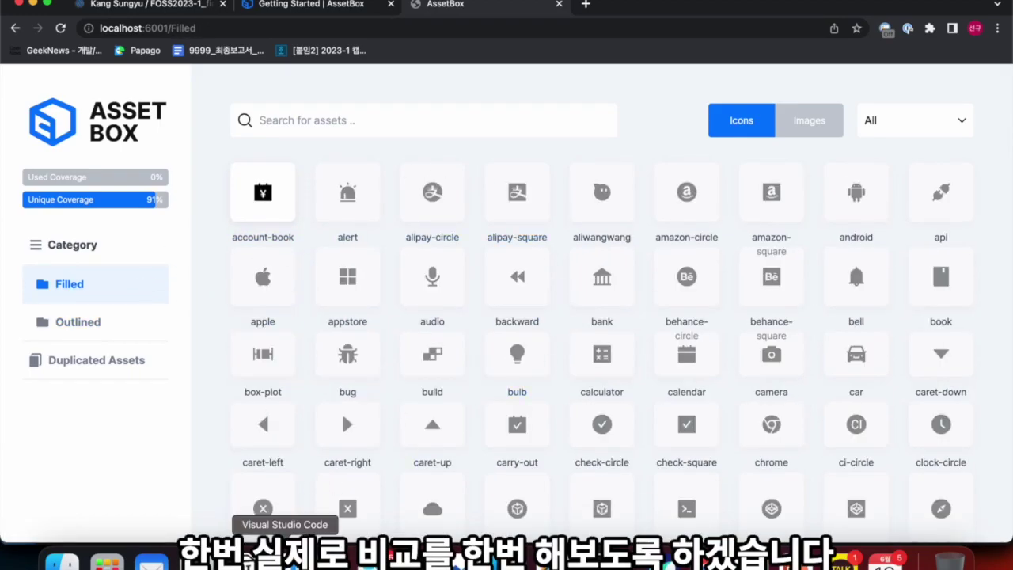
# Switch to VS Code, reveal the src/assets/filled folder in Finder, look through its files and preview account-book.svg.
pyautogui.click(293, 564)
pyautogui.rightClick(157, 172)
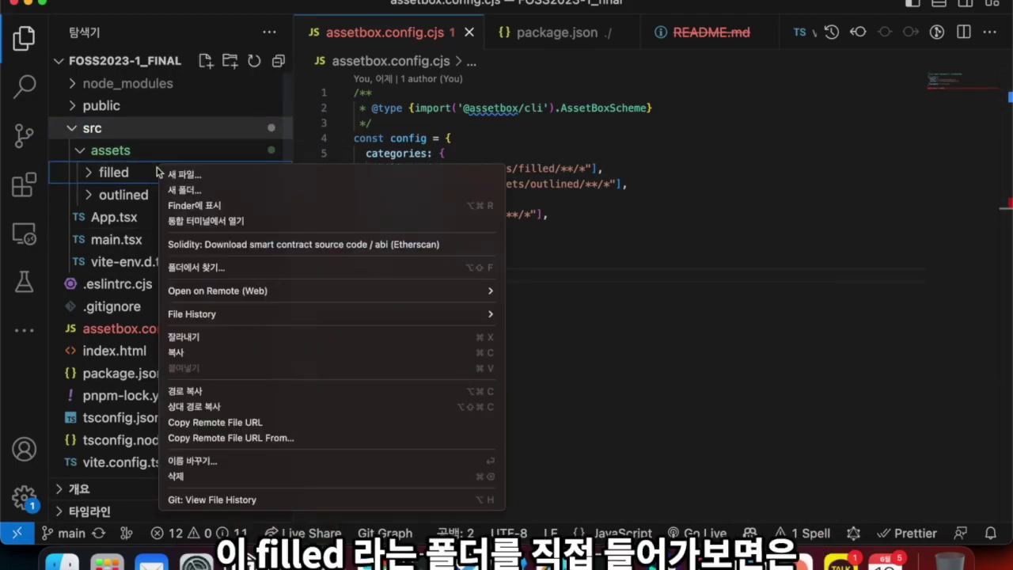
pyautogui.click(224, 207)
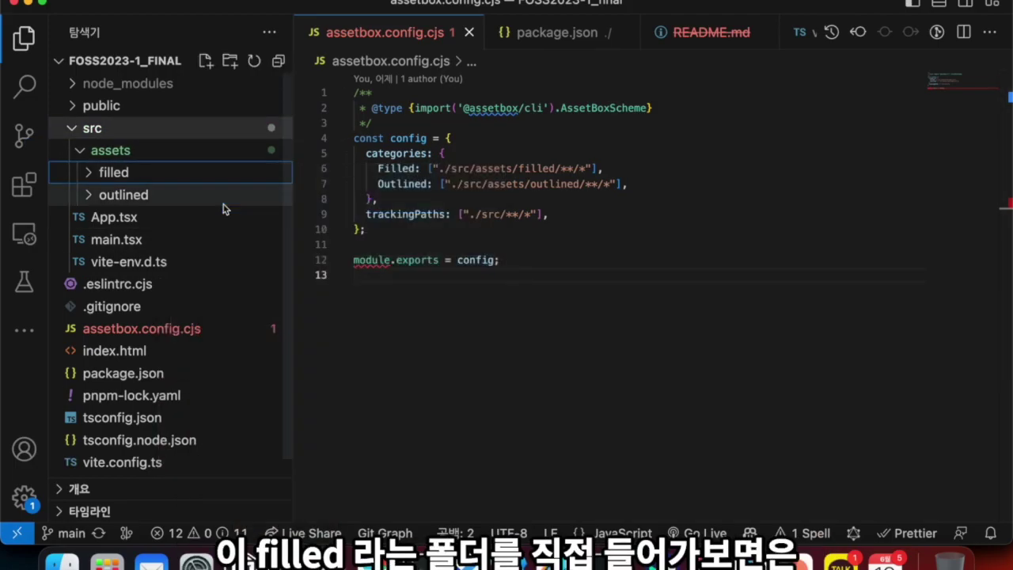
pyautogui.doubleClick(505, 137)
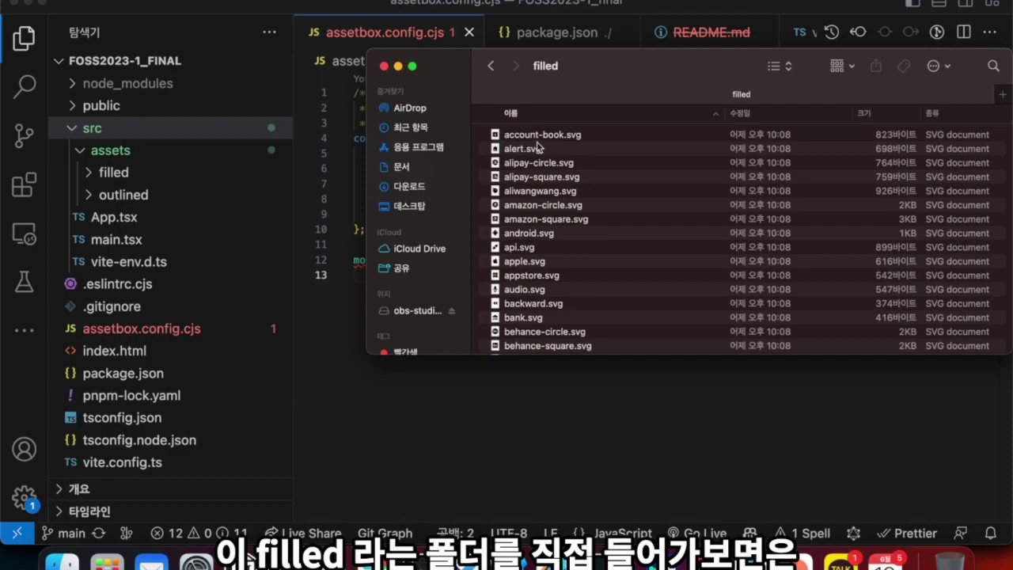
pyautogui.scroll(-10, 550, 155)
pyautogui.scroll(10, 556, 162)
pyautogui.doubleClick(545, 135)
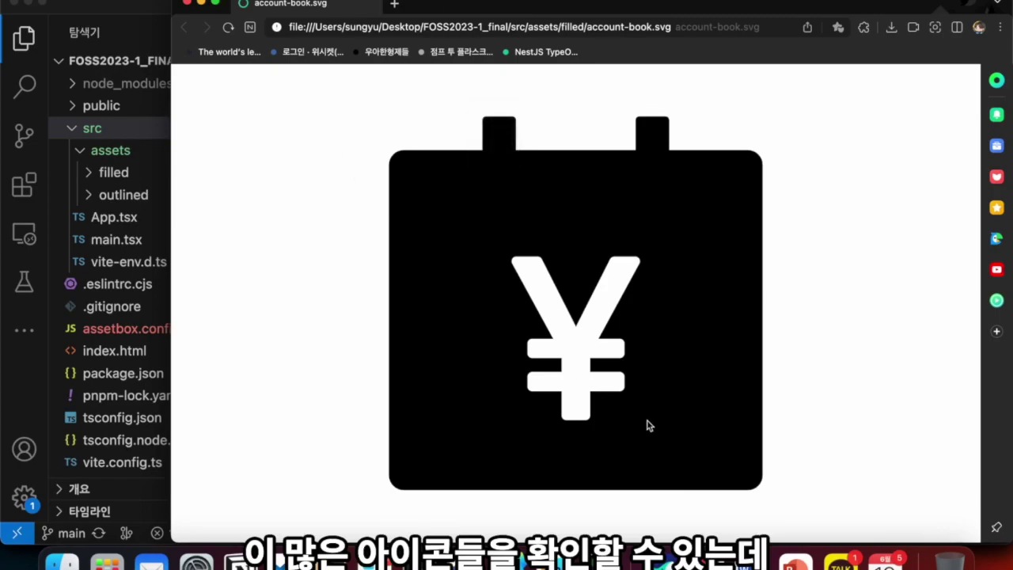
pyautogui.press('super+w')
# Return to AssetBox in Chrome, open the Filled account-book icon's details and preview its usage in src/App.tsx.
pyautogui.click(707, 563)
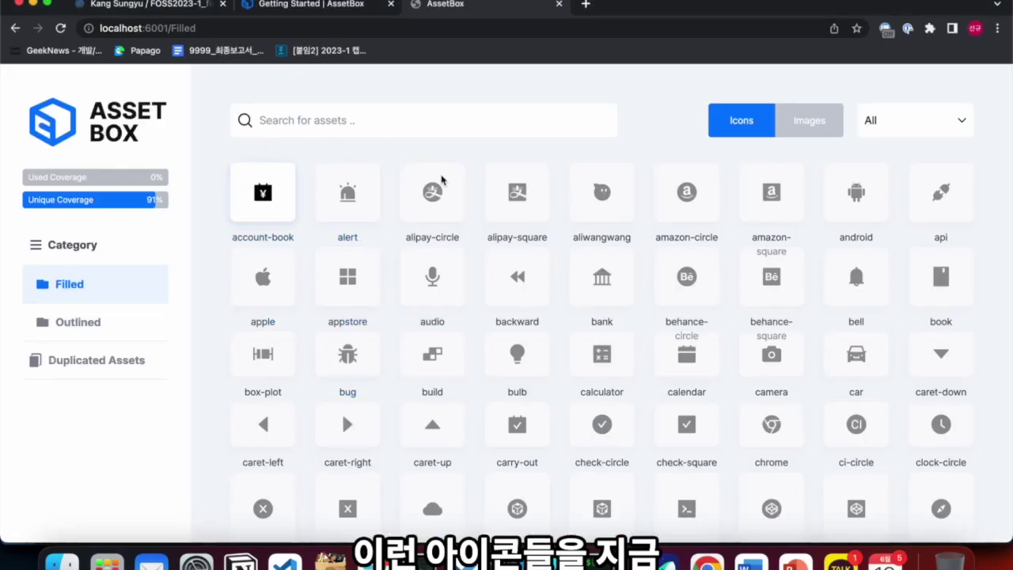
pyautogui.scroll(-3, 608, 366)
pyautogui.scroll(3, 608, 365)
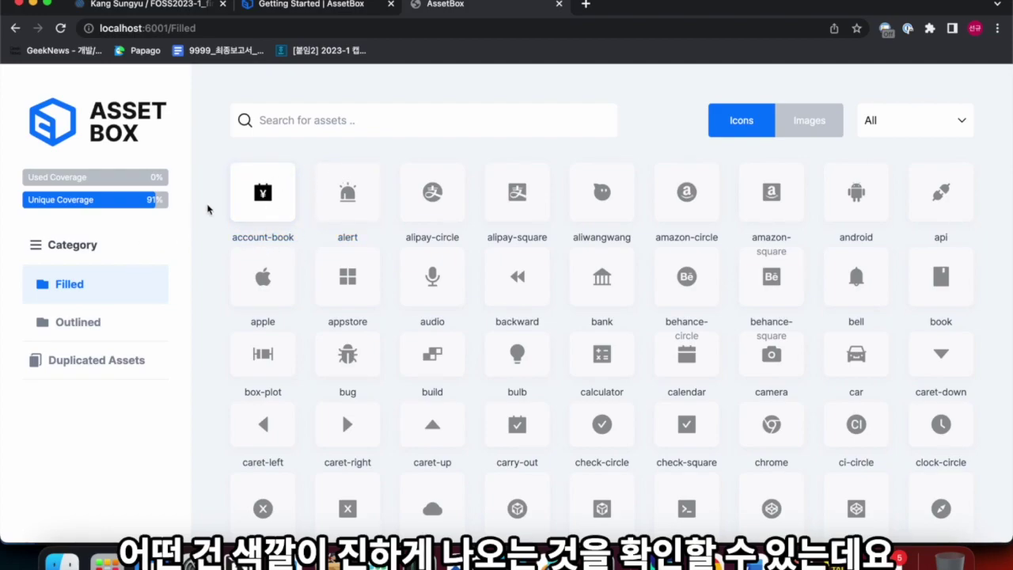
pyautogui.click(261, 200)
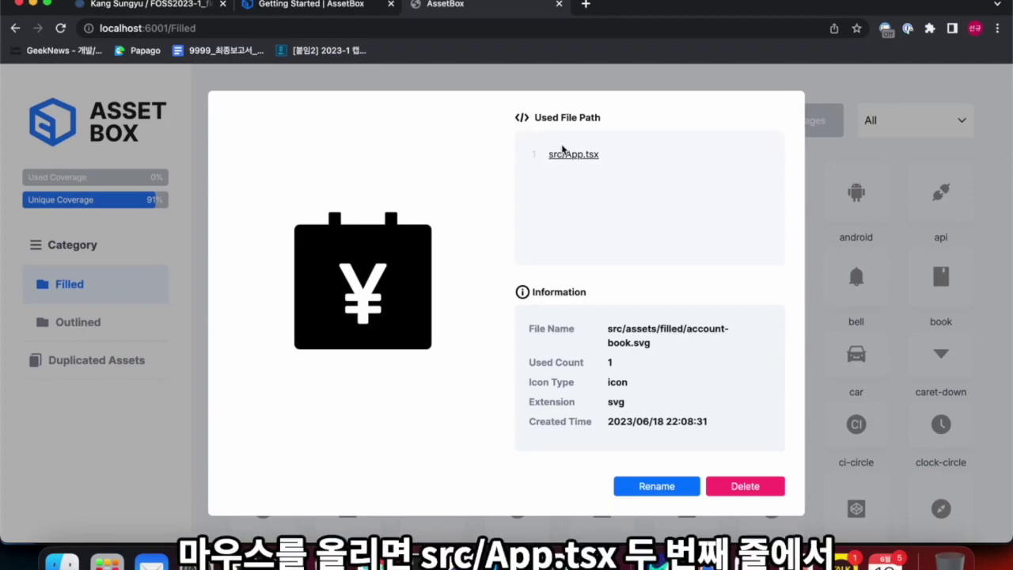
pyautogui.moveTo(563, 154)
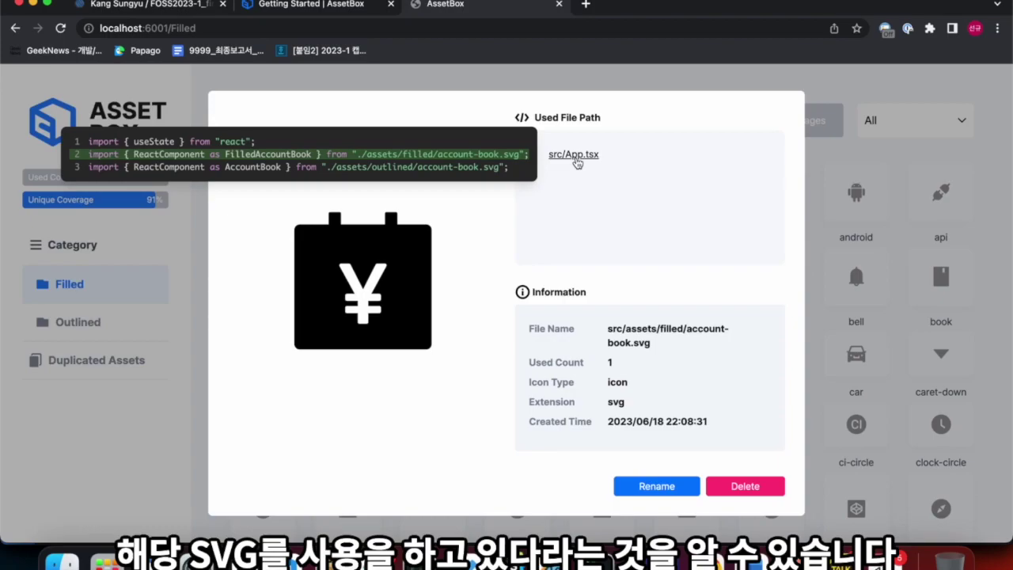
# Switch to VS Code, open src/App.tsx and highlight the line importing FilledAccountBook from ./assets/filled/account-book.svg.
pyautogui.click(283, 560)
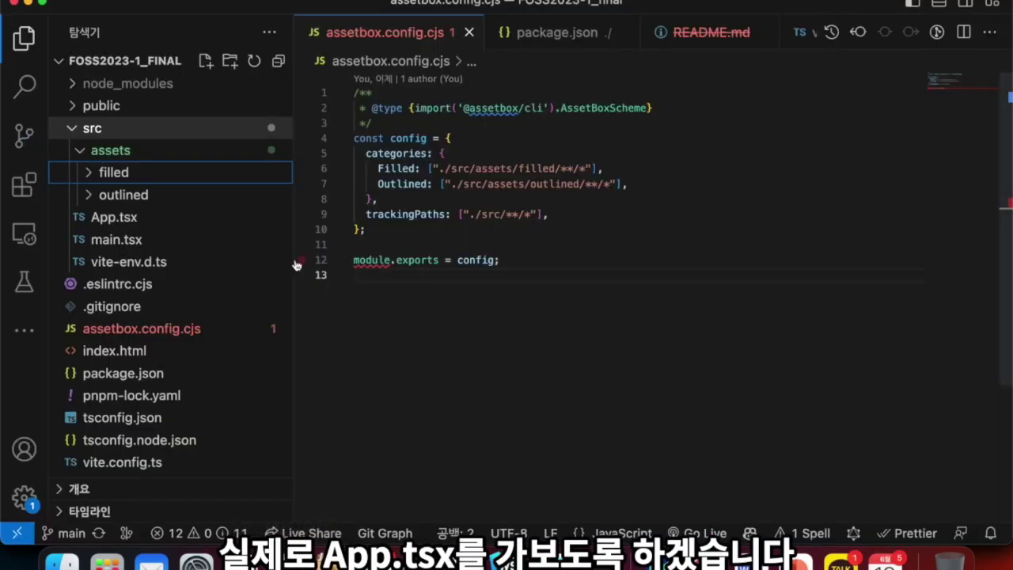
pyautogui.click(222, 223)
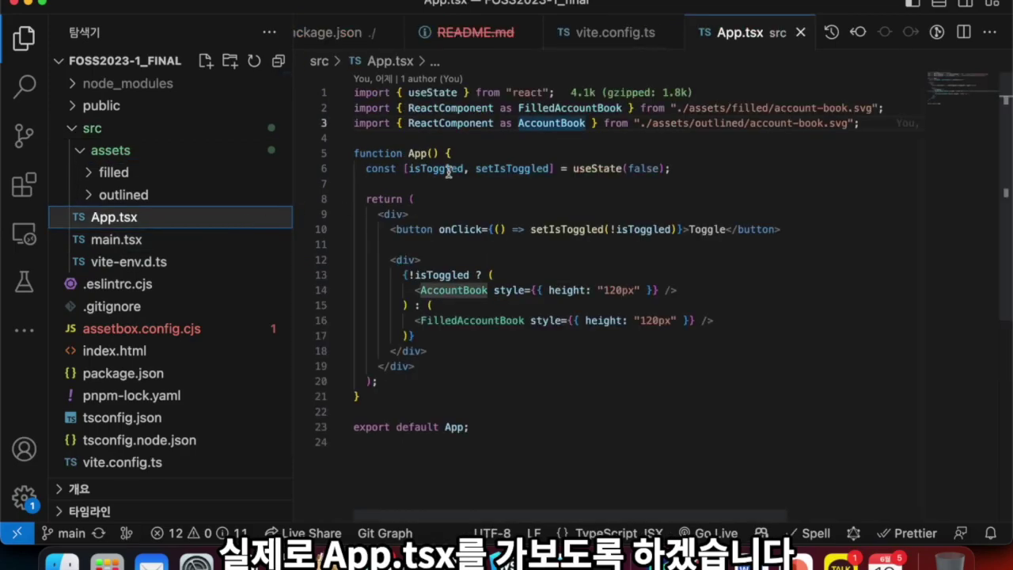
pyautogui.moveTo(354, 108); pyautogui.dragTo(909, 108)
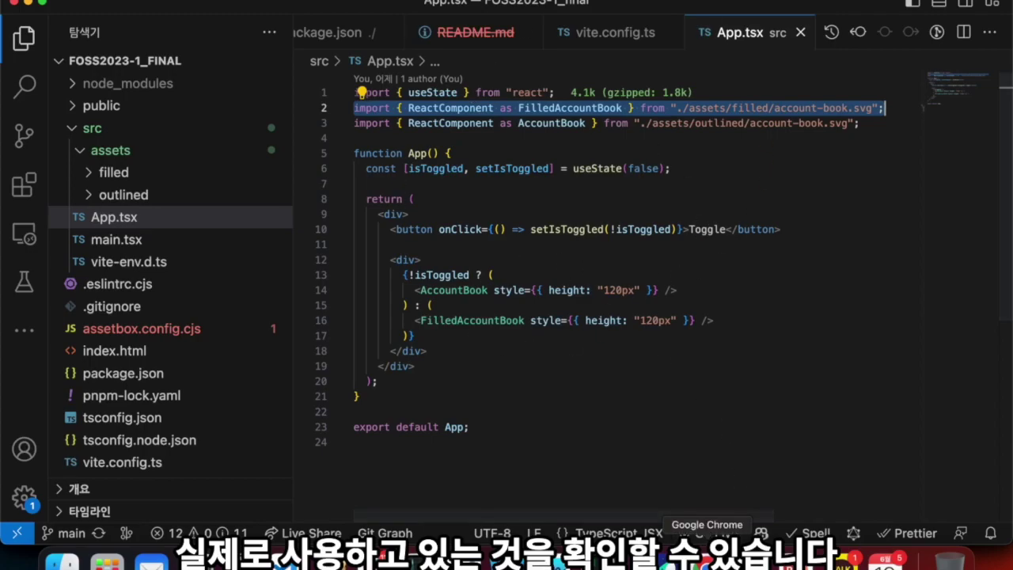
# Return to AssetBox in Chrome, close the account-book details and delete the bulb icon from the Filled category.
pyautogui.click(707, 560)
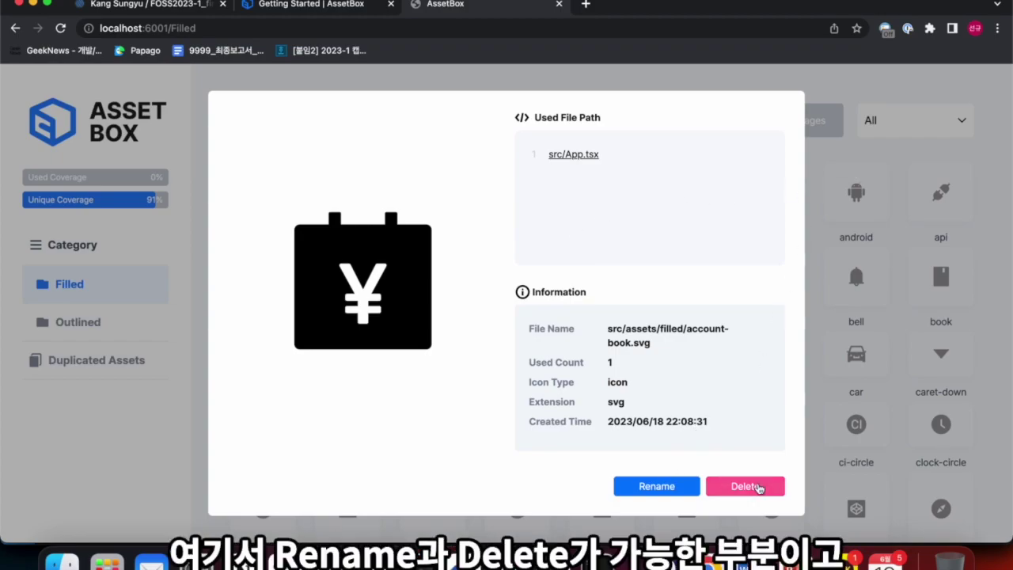
pyautogui.click(884, 277)
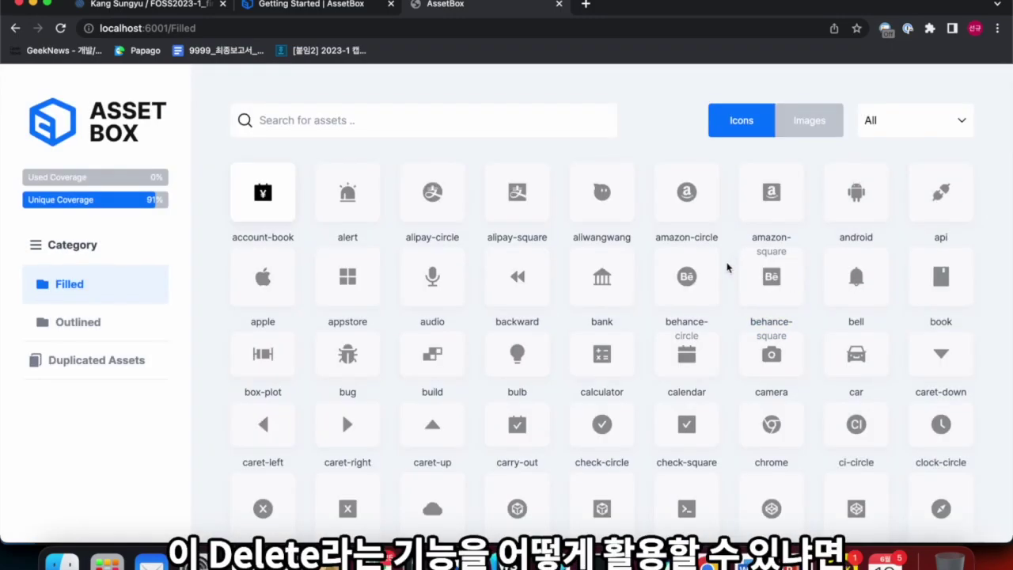
pyautogui.scroll(-2, 655, 137)
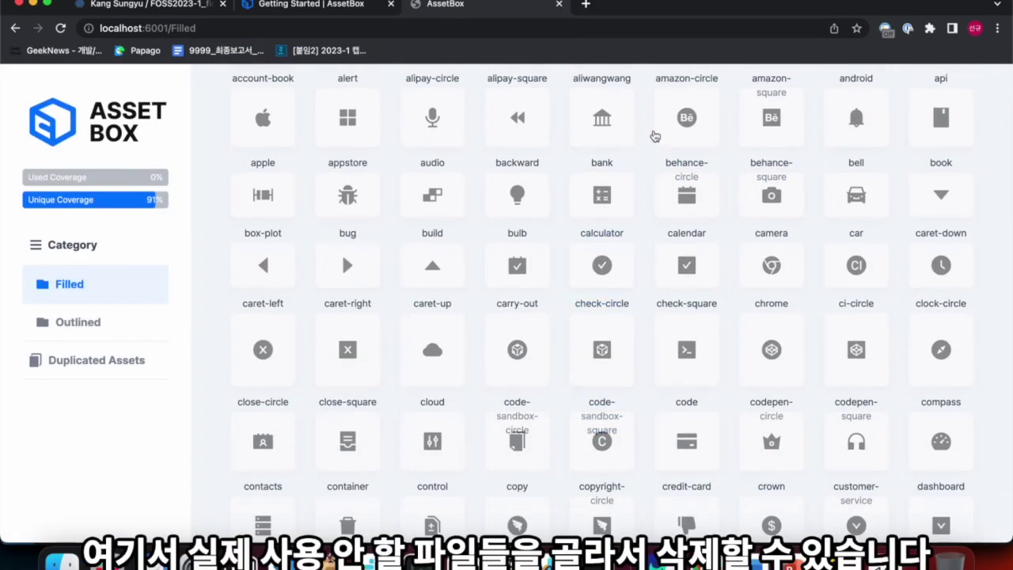
pyautogui.click(520, 200)
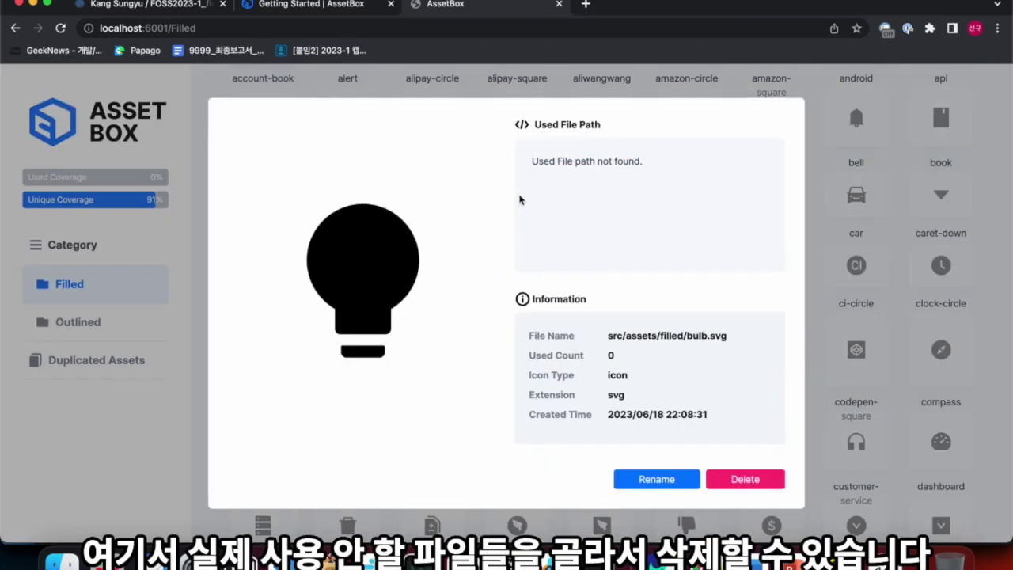
pyautogui.click(745, 479)
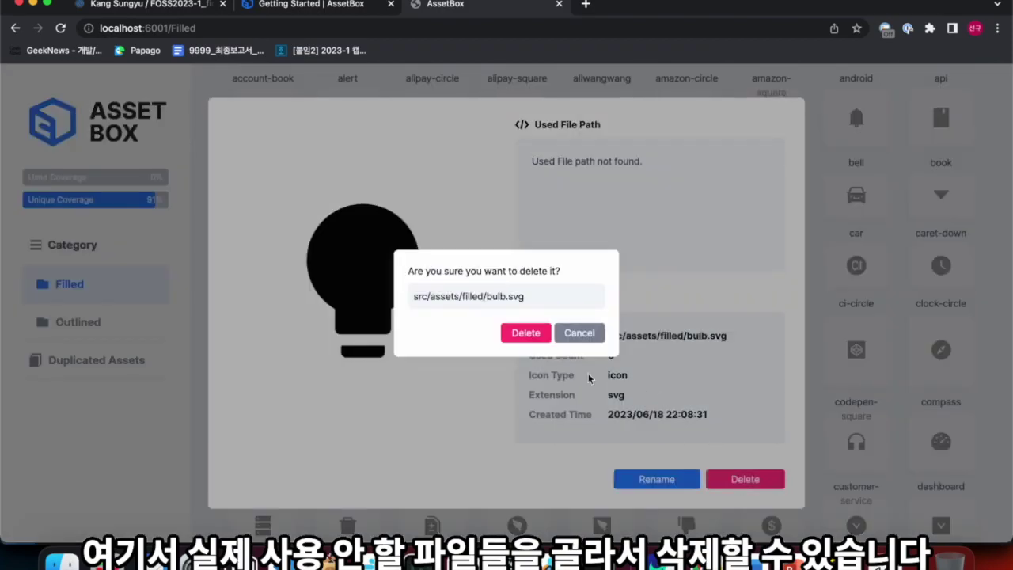
pyautogui.click(526, 332)
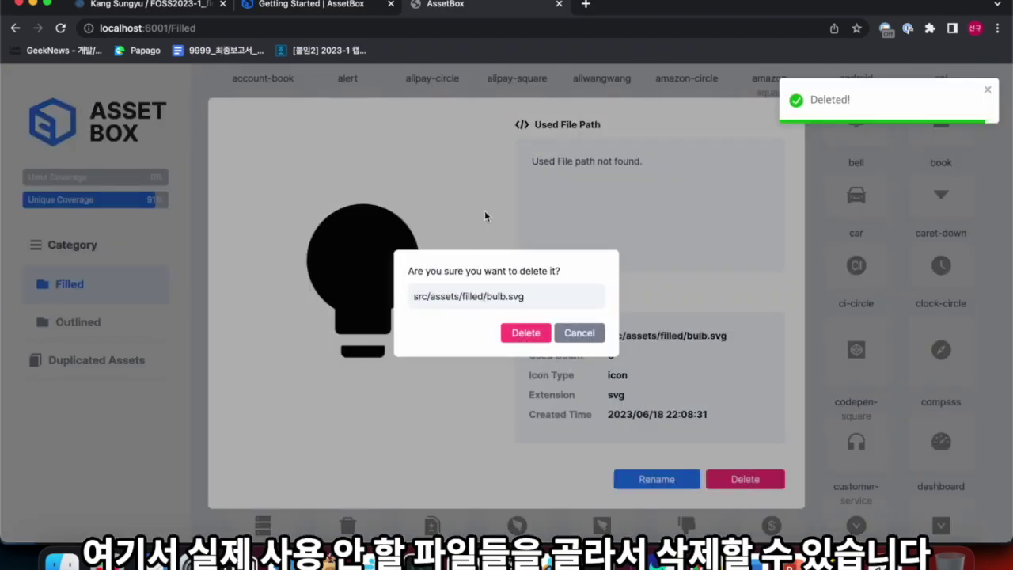
pyautogui.click(834, 254)
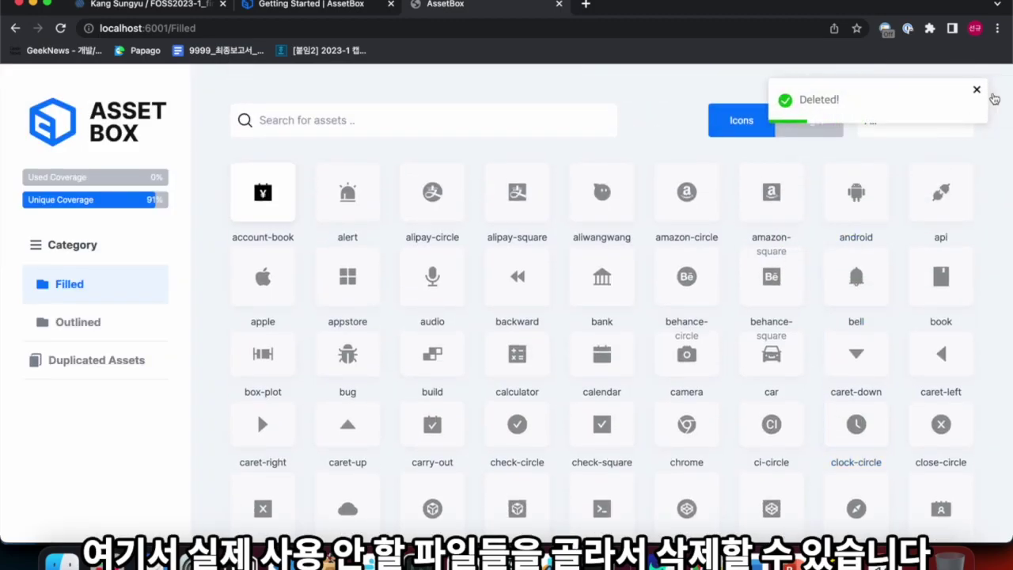
# Filter the Filled icons by Used, switch the filter to Not Used, and reset it to All.
pyautogui.click(966, 131)
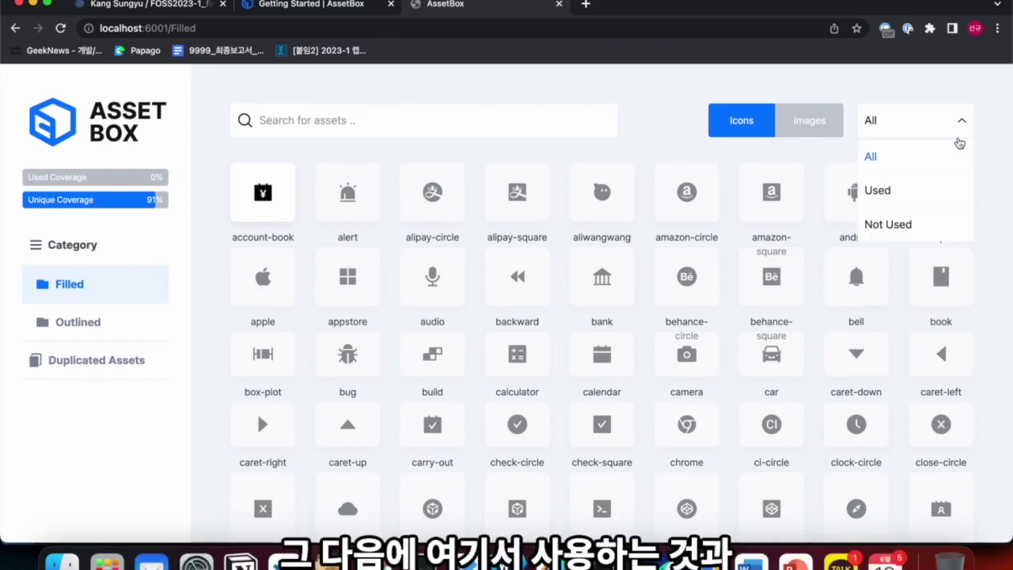
pyautogui.click(886, 188)
pyautogui.click(902, 130)
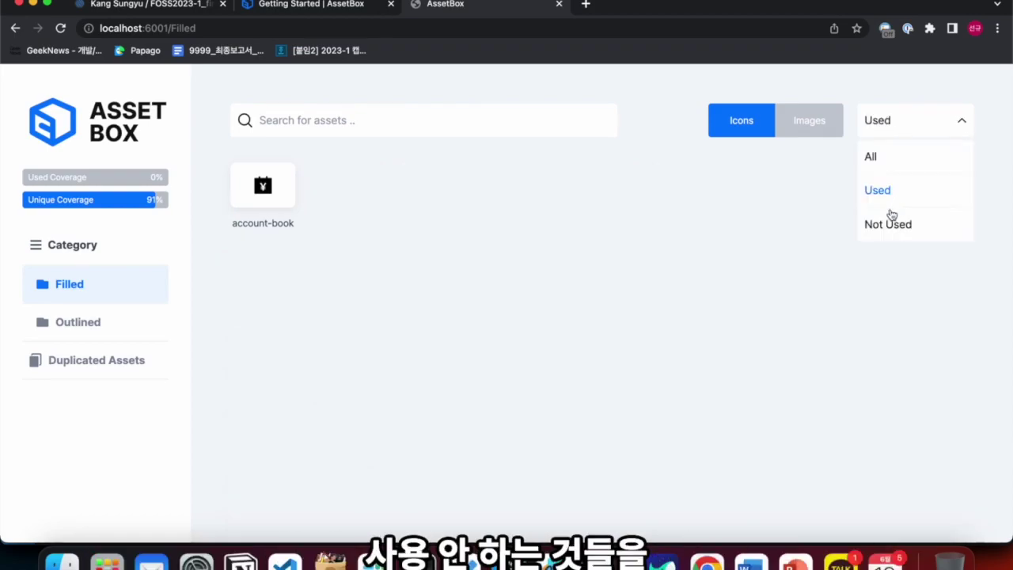
pyautogui.click(885, 223)
pyautogui.click(919, 137)
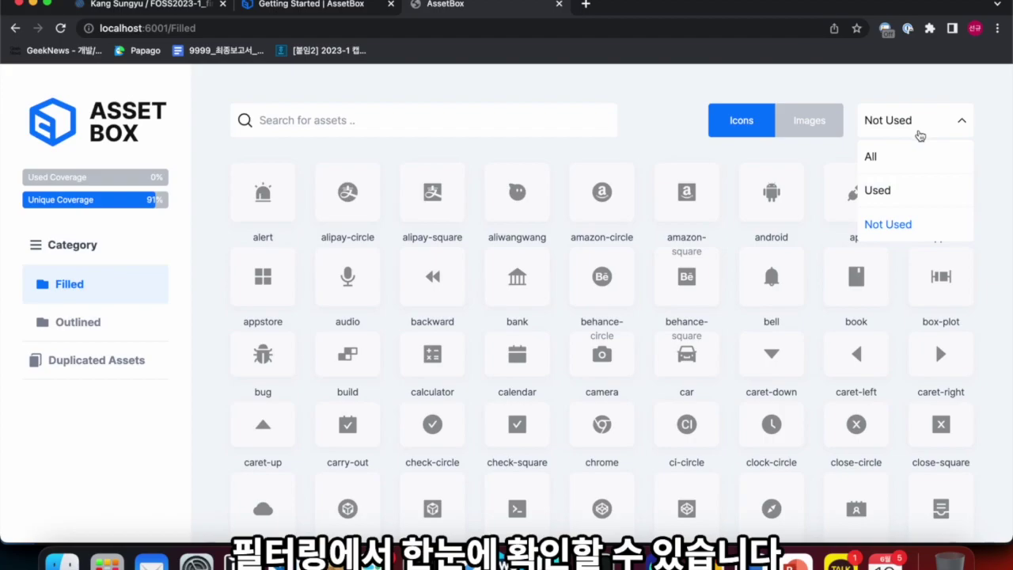
pyautogui.click(902, 157)
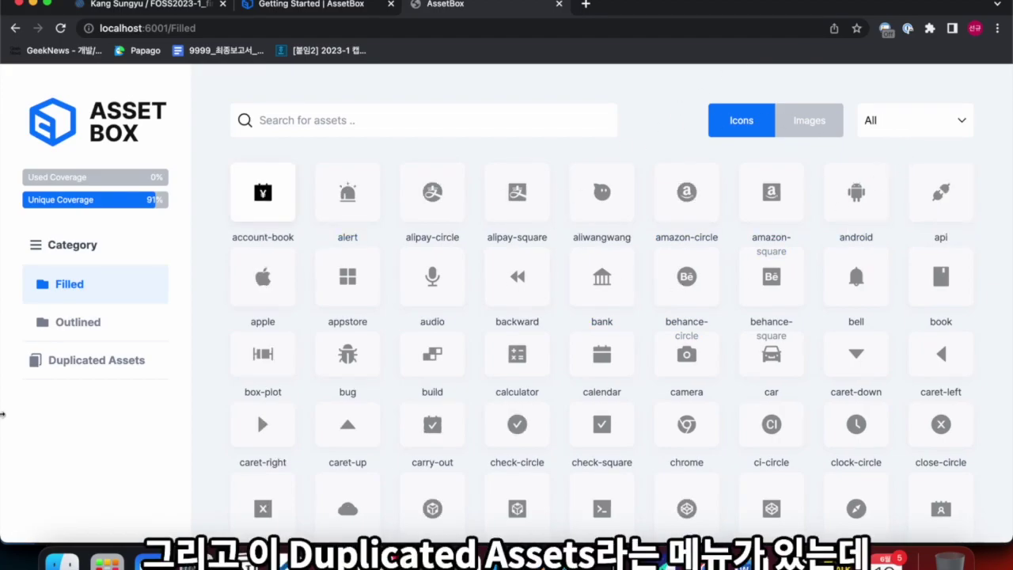
# Open the Duplicated Assets page and look through its list of duplicate icons.
pyautogui.click(69, 373)
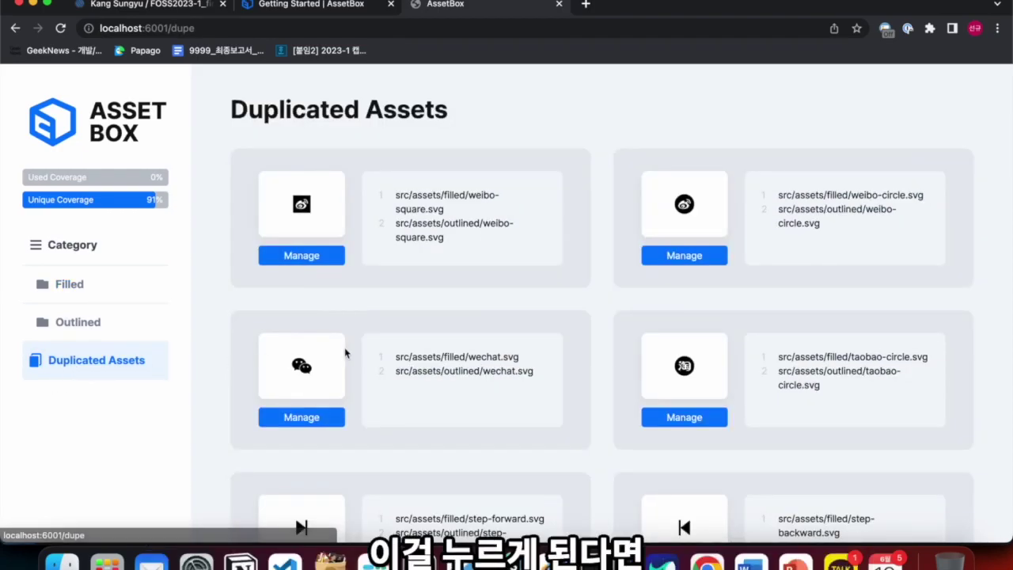
pyautogui.scroll(-5, 344, 348)
pyautogui.scroll(3, 345, 350)
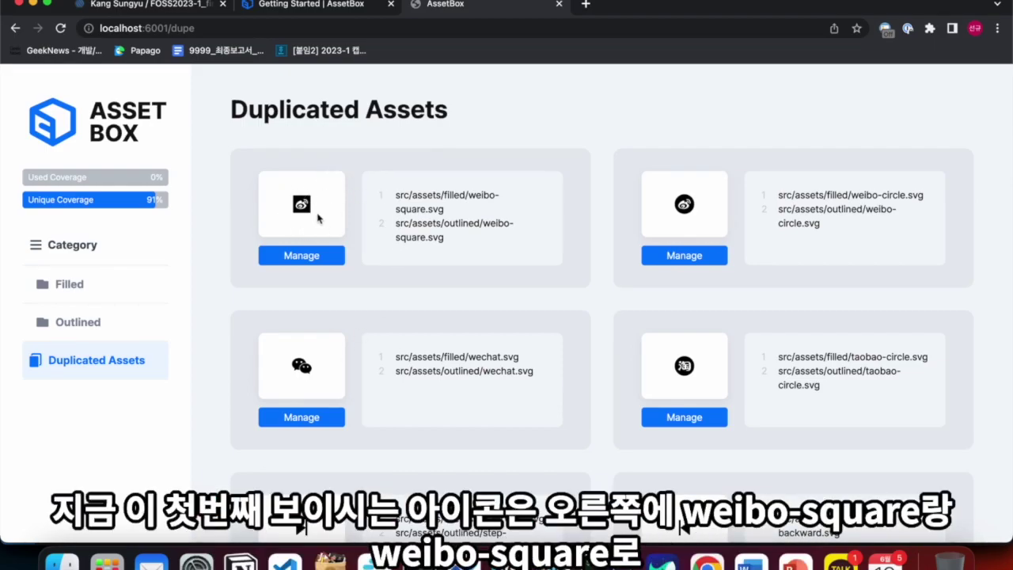
# Compare the two listed weibo-square.svg paths, highlighting the filled and outlined entries and their matching file names.
pyautogui.moveTo(396, 198); pyautogui.dragTo(446, 211)
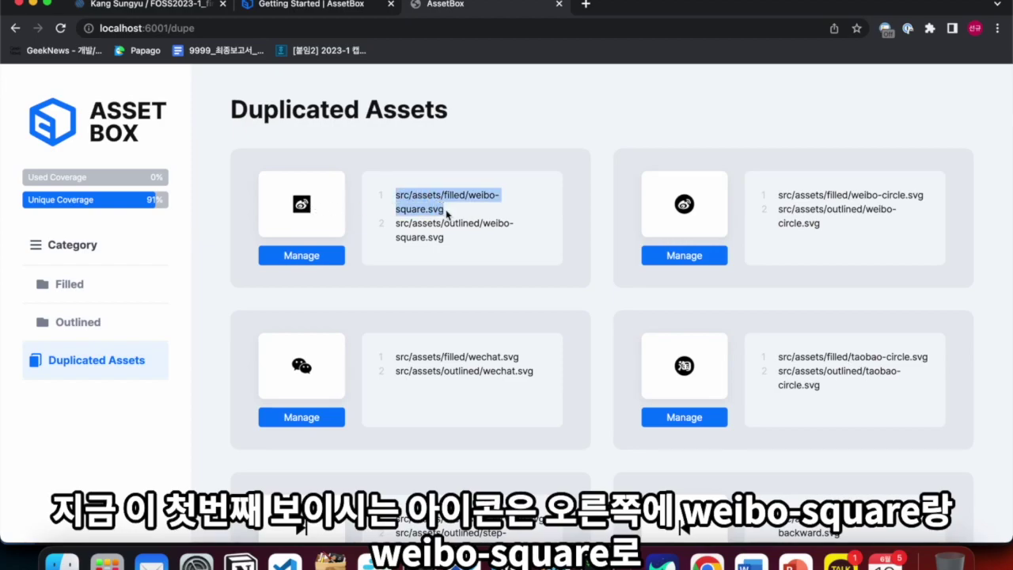
pyautogui.doubleClick(412, 210)
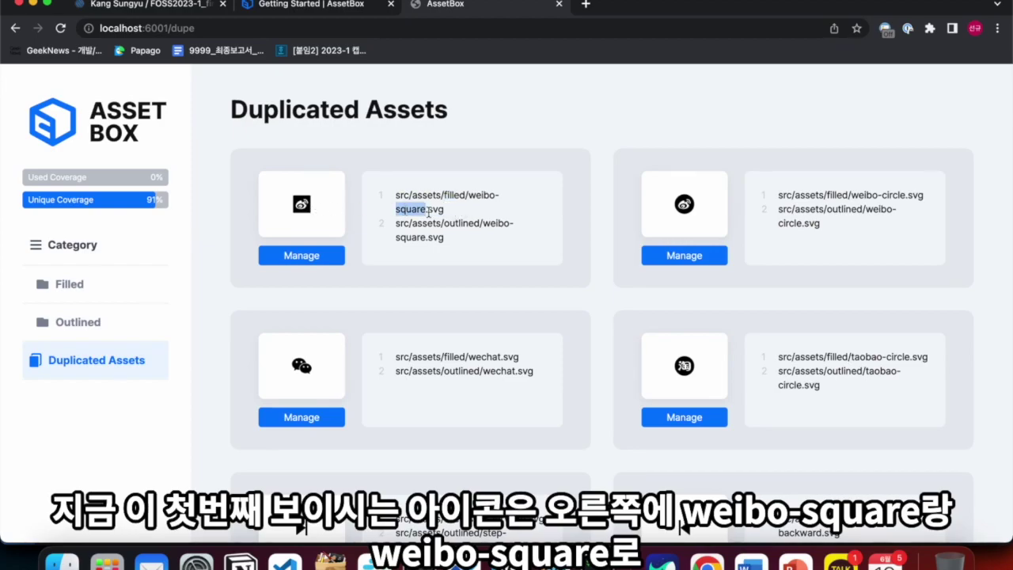
pyautogui.doubleClick(491, 223)
pyautogui.click(429, 227)
pyautogui.doubleClick(412, 237)
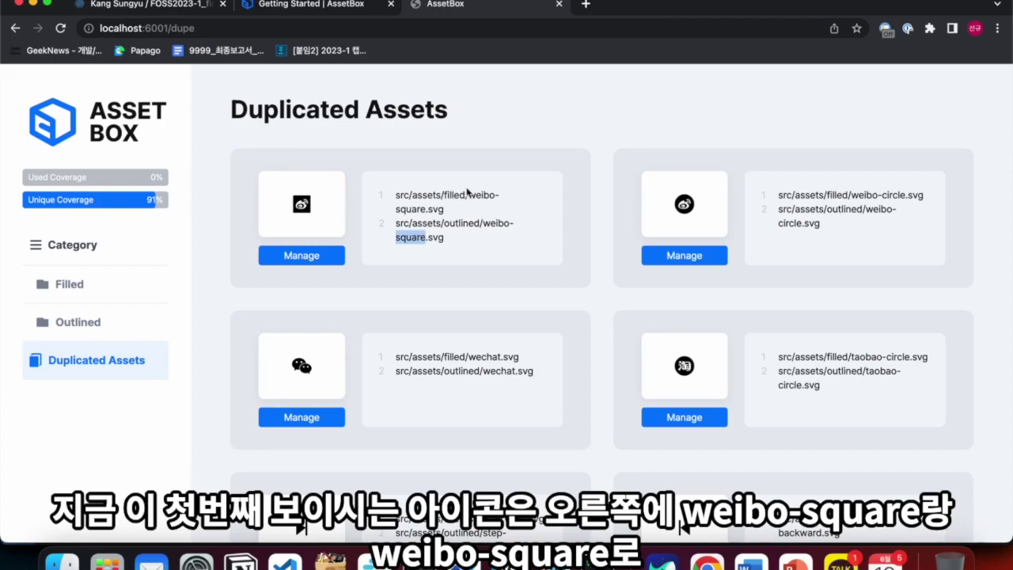
pyautogui.click(466, 193)
pyautogui.doubleClick(464, 194)
pyautogui.doubleClick(475, 224)
pyautogui.click(462, 240)
pyautogui.moveTo(461, 240); pyautogui.dragTo(388, 198)
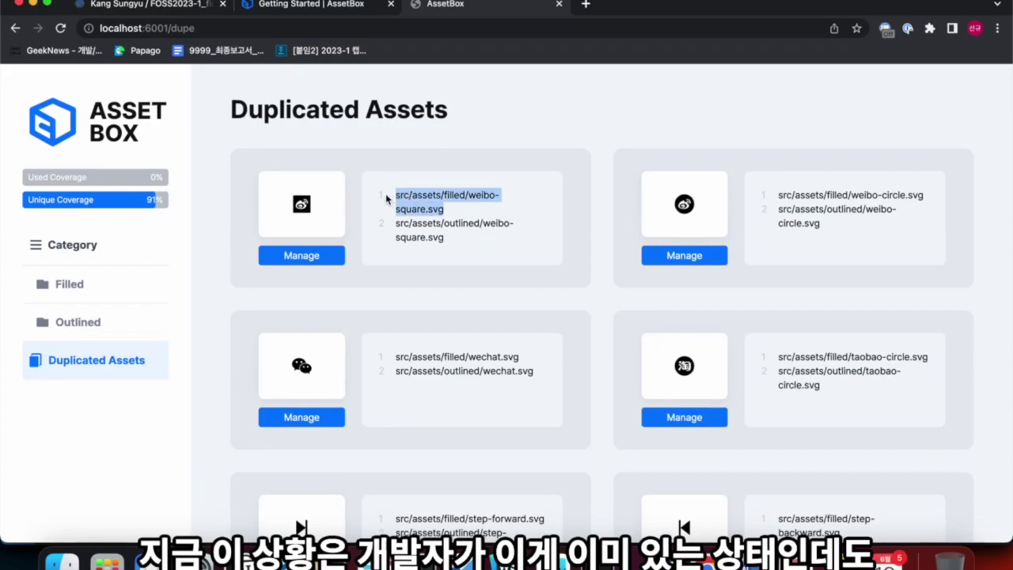
pyautogui.click(387, 198)
pyautogui.moveTo(466, 212); pyautogui.dragTo(457, 245)
pyautogui.click(394, 225)
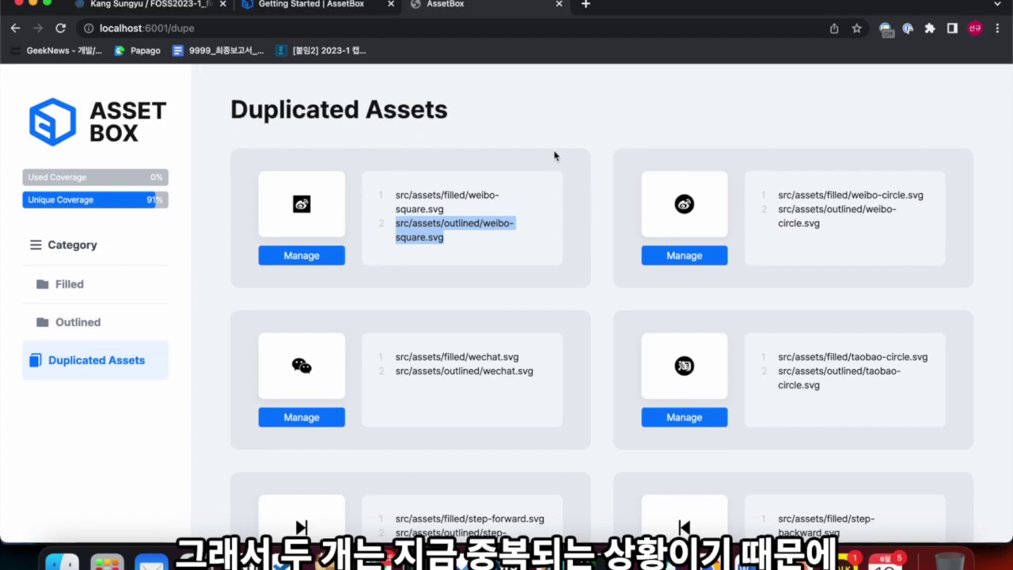
pyautogui.click(429, 144)
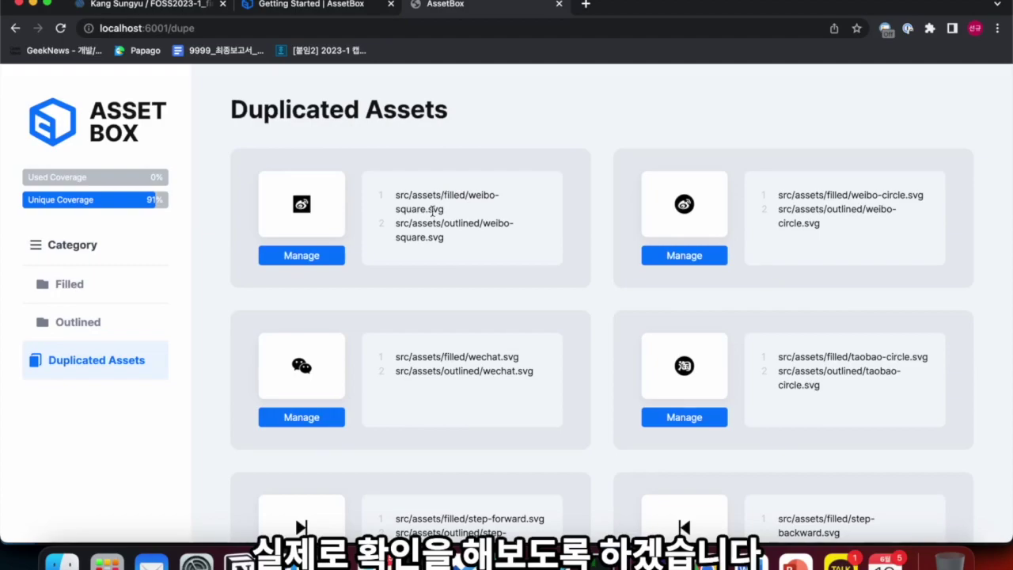
# Switch to Finder, find weibo-square.svg in the filled folder and open it in the browser.
pyautogui.click(62, 559)
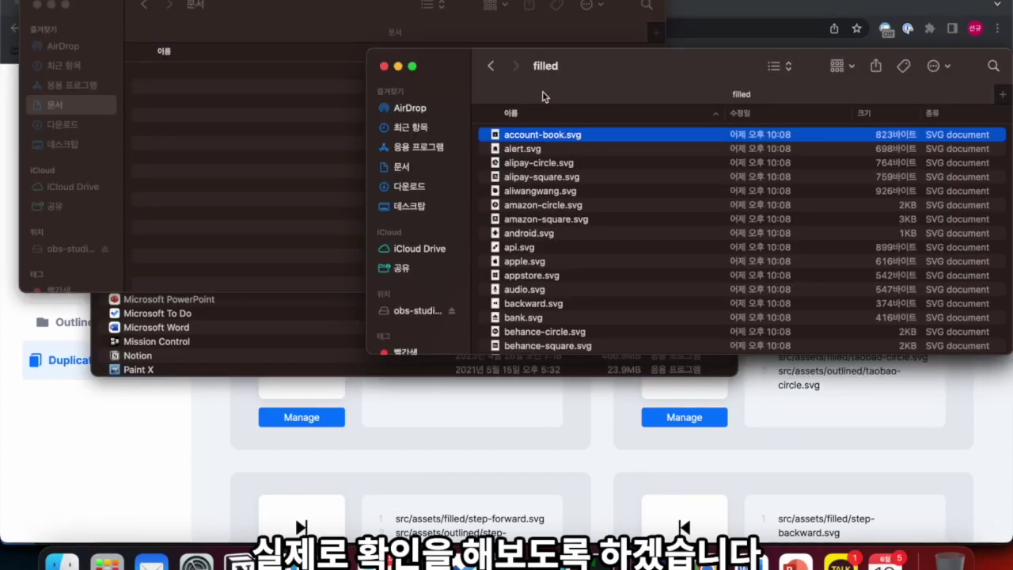
pyautogui.click(583, 178)
pyautogui.hotkey('alt', 'Down')
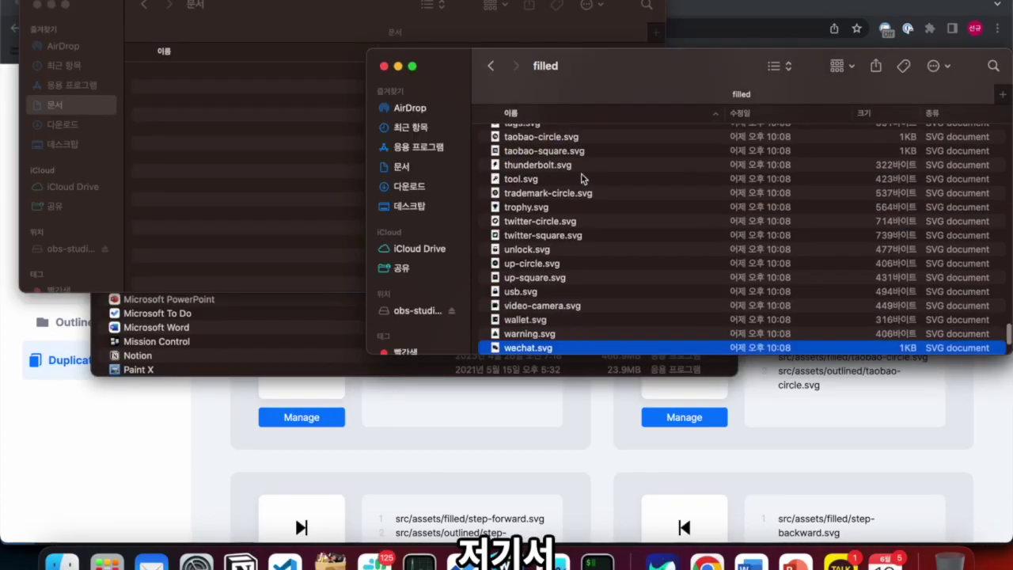
pyautogui.scroll(-3, 583, 177)
pyautogui.press('Down')
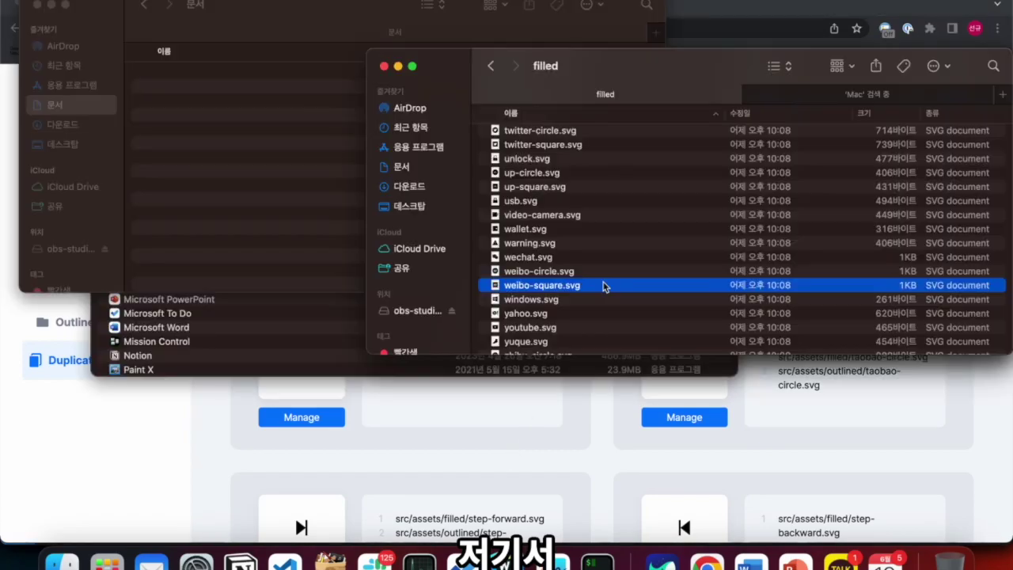
pyautogui.doubleClick(604, 286)
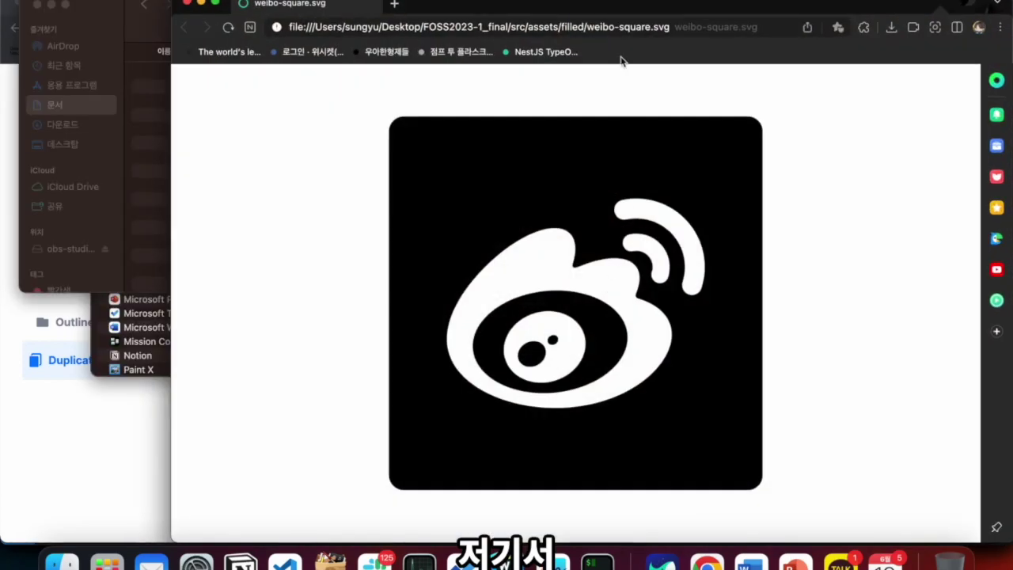
# Highlight the /src/assets/filled/weibo-square.svg part of the opened file's address.
pyautogui.click(576, 34)
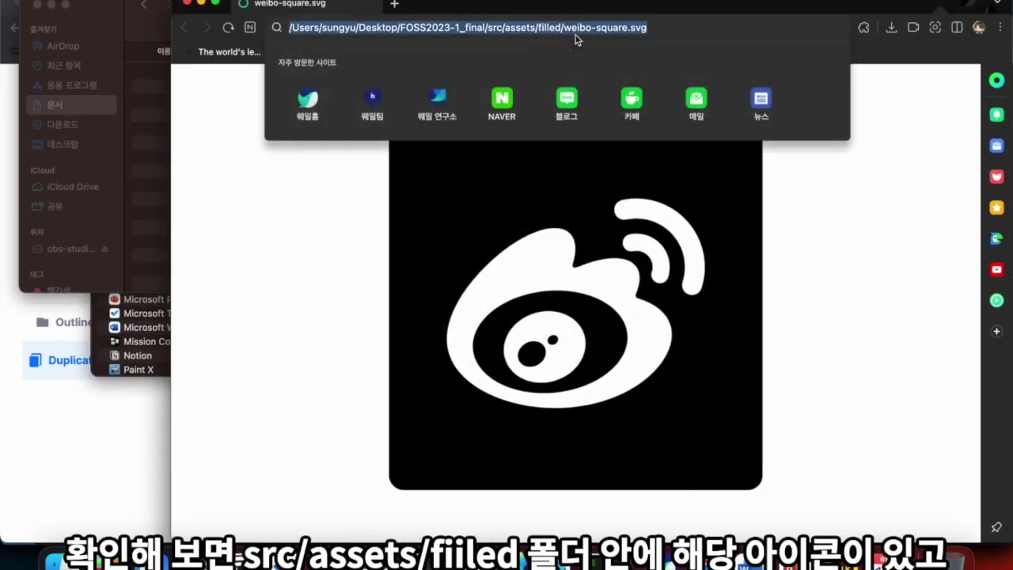
pyautogui.click(496, 28)
pyautogui.moveTo(507, 31); pyautogui.dragTo(649, 11)
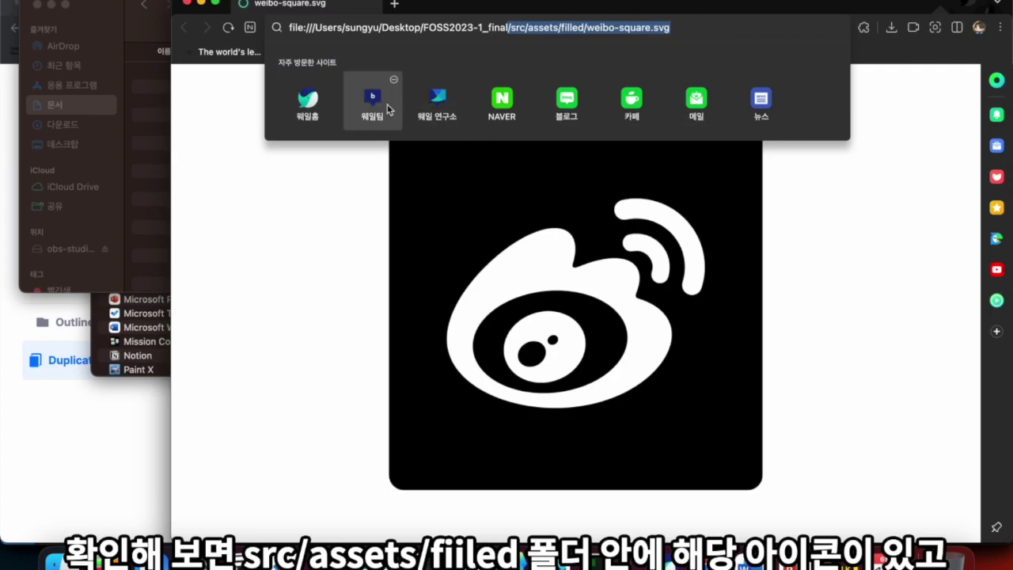
# Return to Finder, go to the outlined folder and open its weibo-square.svg in the browser.
pyautogui.click(62, 560)
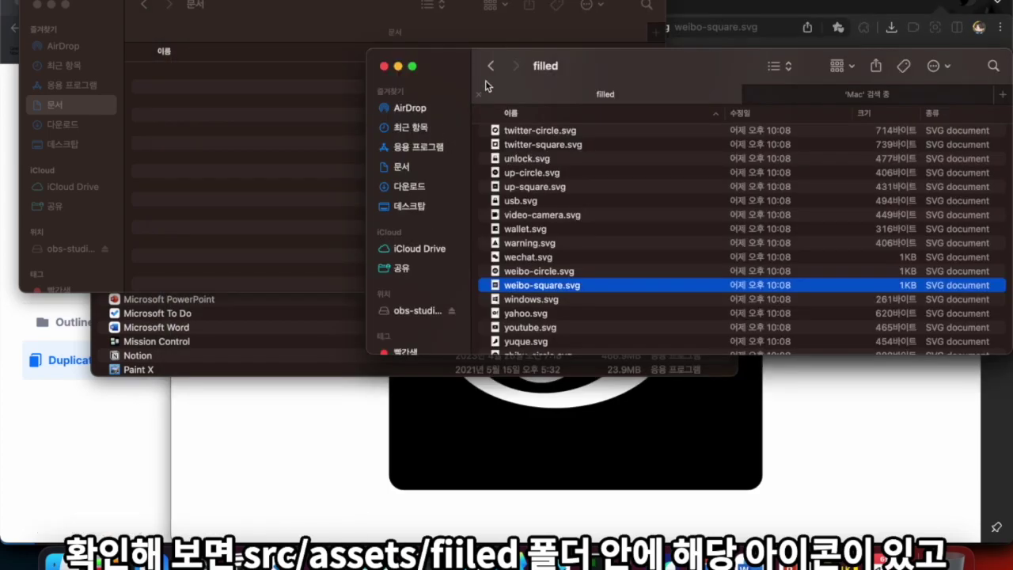
pyautogui.click(491, 66)
pyautogui.doubleClick(510, 149)
pyautogui.moveTo(602, 83); pyautogui.dragTo(289, 115)
pyautogui.click(381, 186)
pyautogui.write('we')
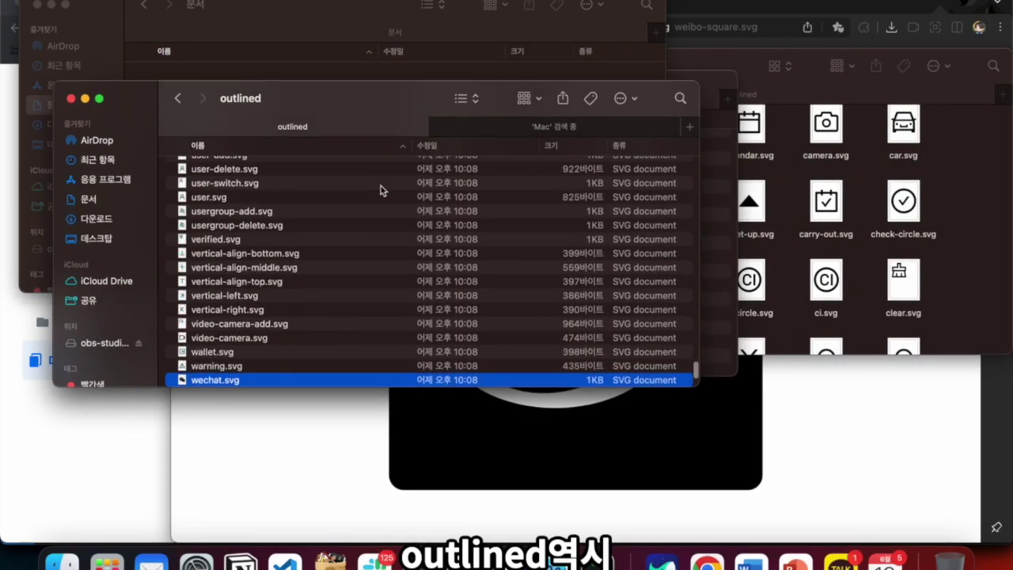
pyautogui.write('w')
pyautogui.scroll(-3, 381, 188)
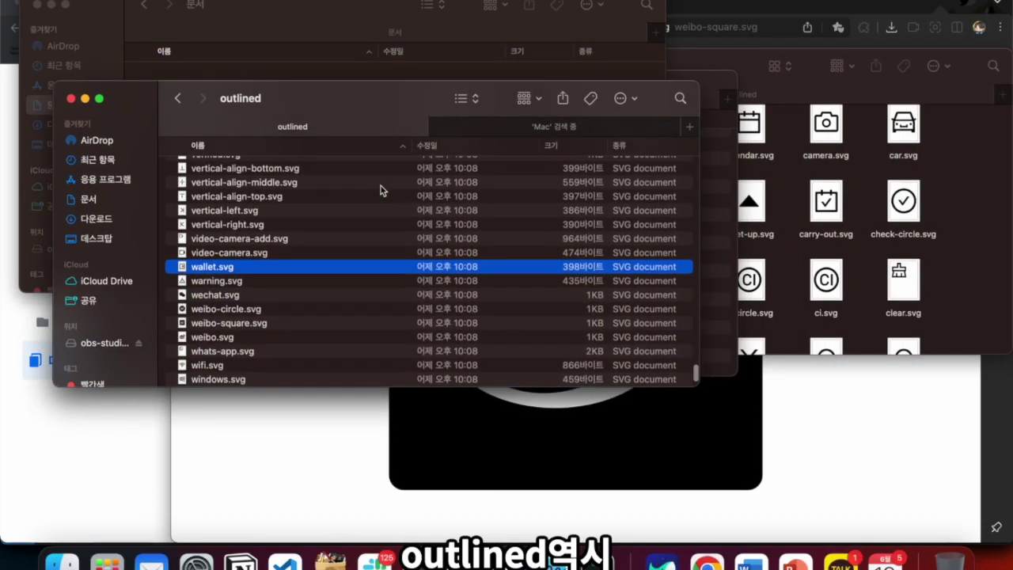
pyautogui.doubleClick(245, 324)
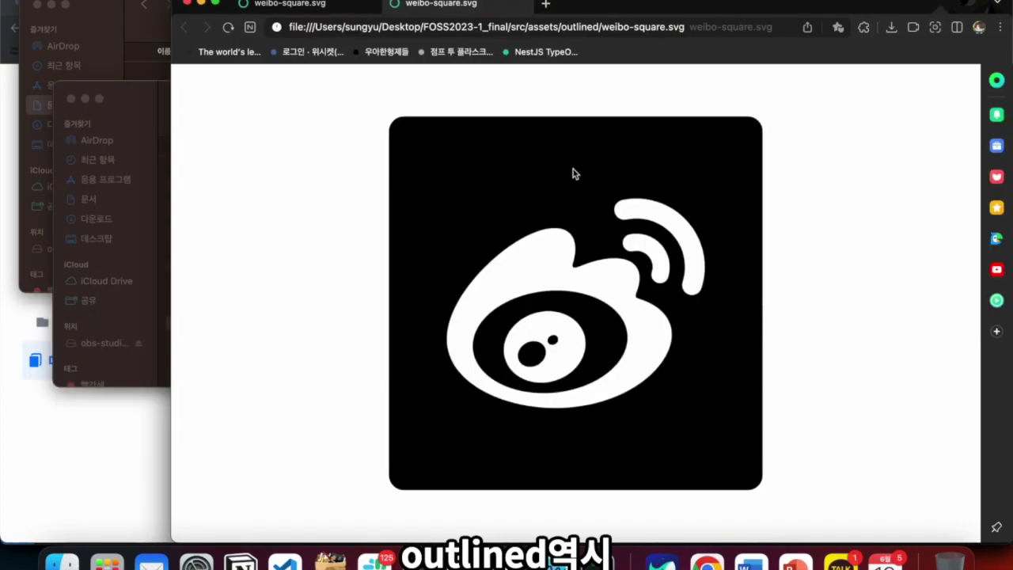
# Compare the filled and outlined weibo-square.svg images by alternating between their browser pages.
pyautogui.click(290, 6)
pyautogui.click(424, 8)
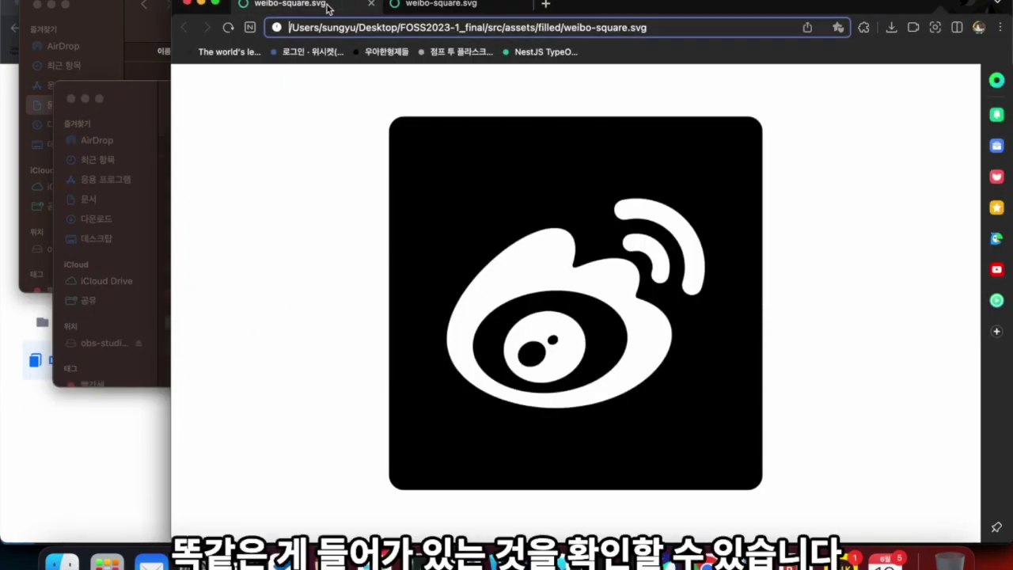
pyautogui.click(317, 7)
pyautogui.click(423, 6)
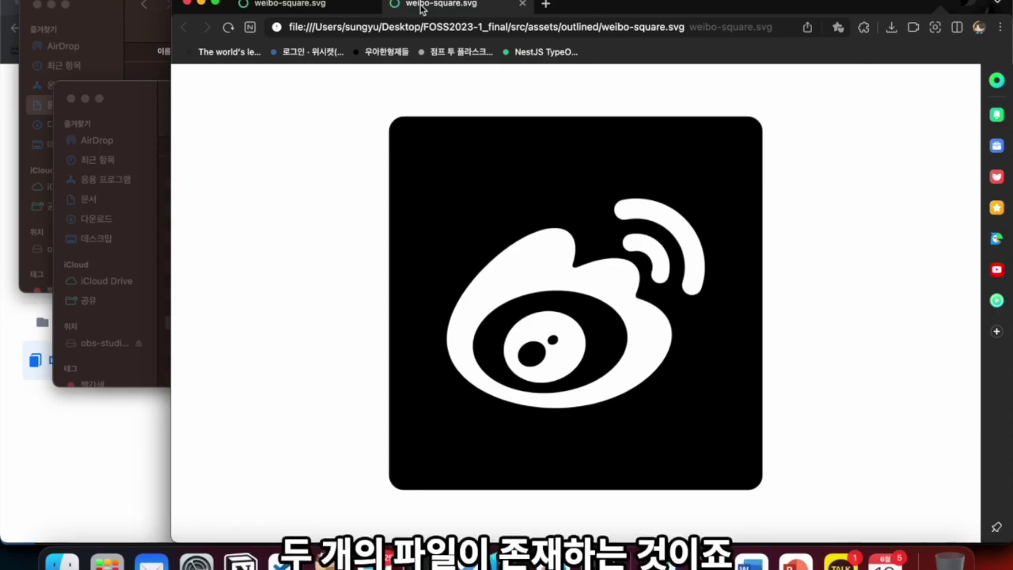
# Return to AssetBox in Chrome, open the management dialog for the weibo-square duplicates and select src/assets/filled/weibo-square.svg.
pyautogui.click(69, 434)
pyautogui.click(297, 250)
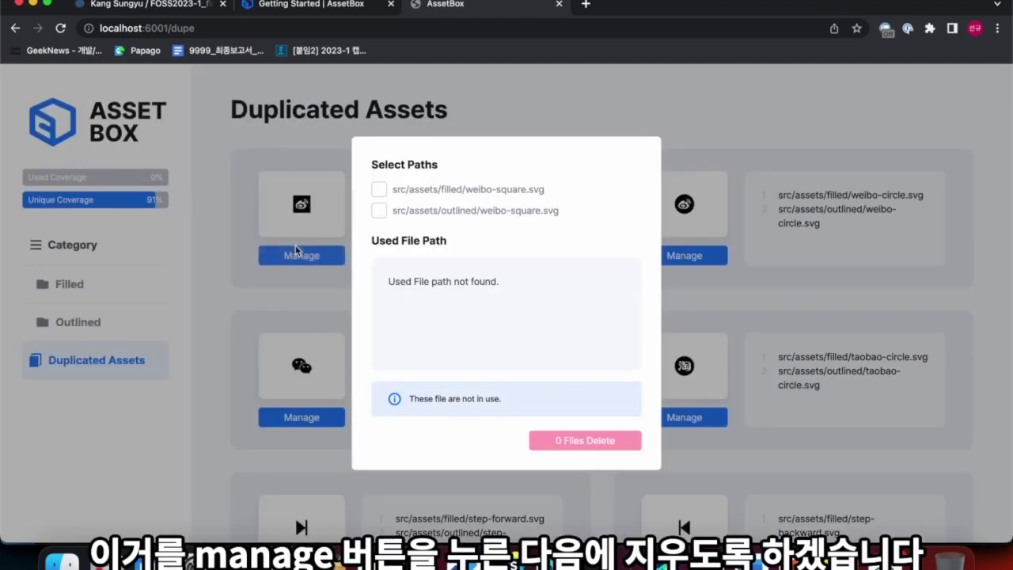
pyautogui.click(378, 191)
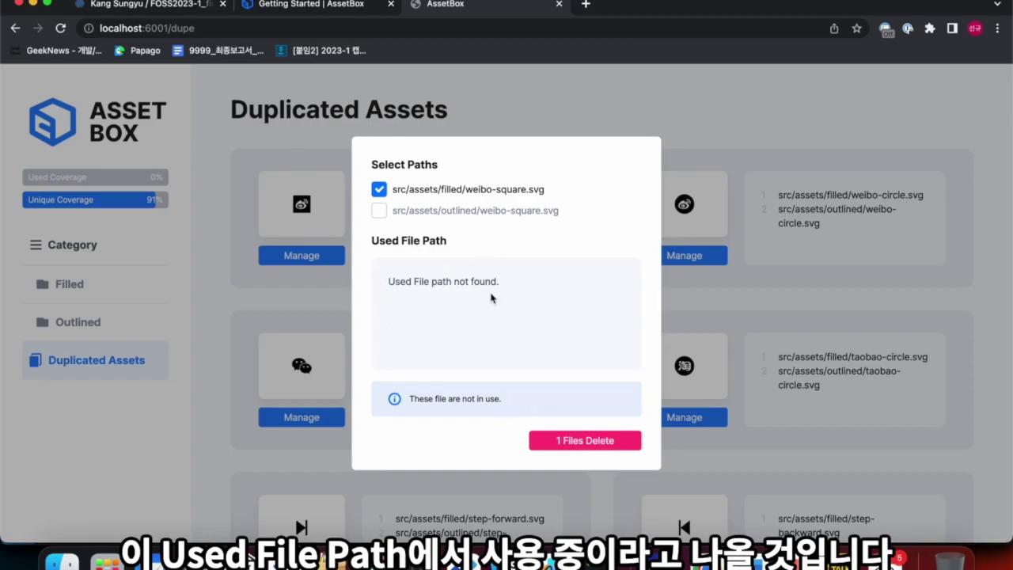
# Deselect the filled path, select only src/assets/outlined/weibo-square.svg and delete that duplicate file.
pyautogui.click(505, 195)
pyautogui.click(497, 214)
pyautogui.click(507, 195)
pyautogui.click(508, 195)
pyautogui.click(506, 211)
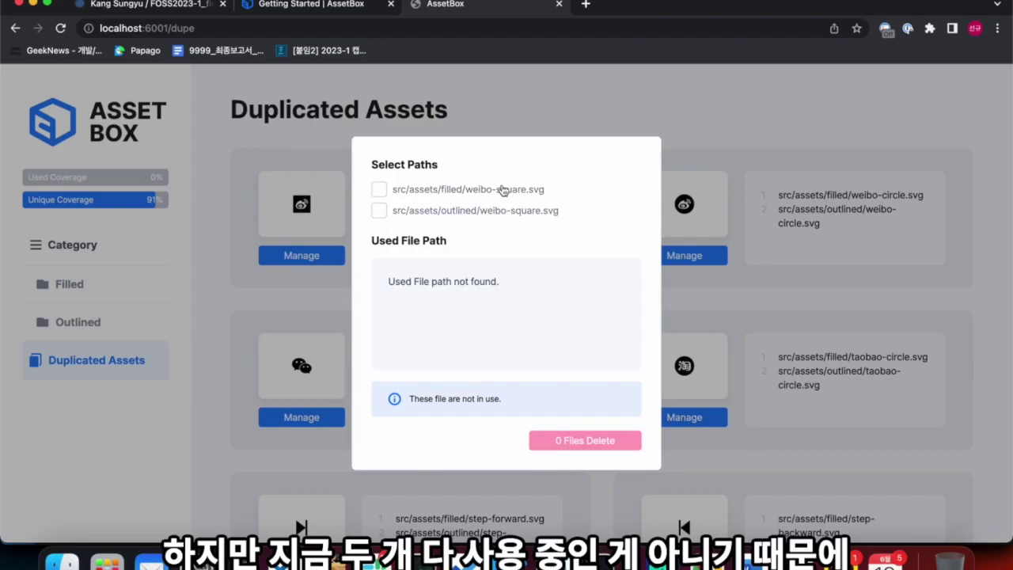
pyautogui.click(502, 190)
pyautogui.click(502, 190)
pyautogui.click(501, 211)
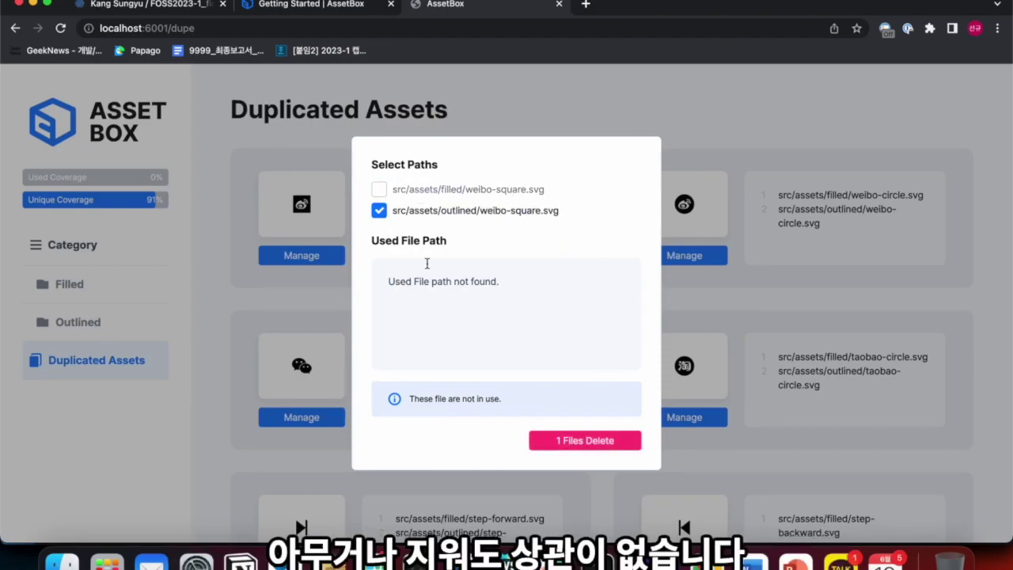
pyautogui.click(620, 445)
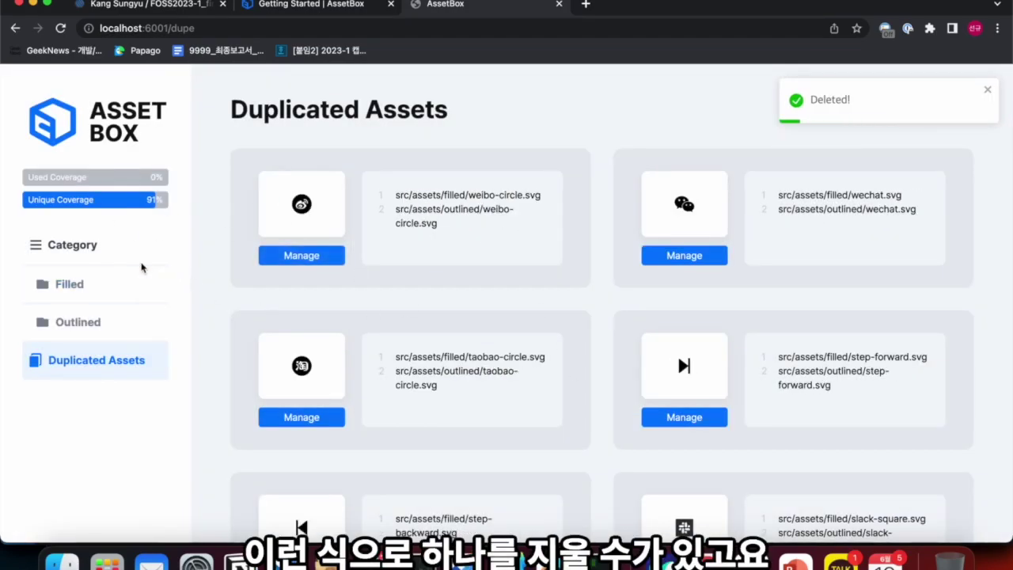
# Open the Filled category, switch to VS Code and reveal account-book.svg from src/assets/filled in Finder.
pyautogui.click(131, 282)
pyautogui.click(236, 563)
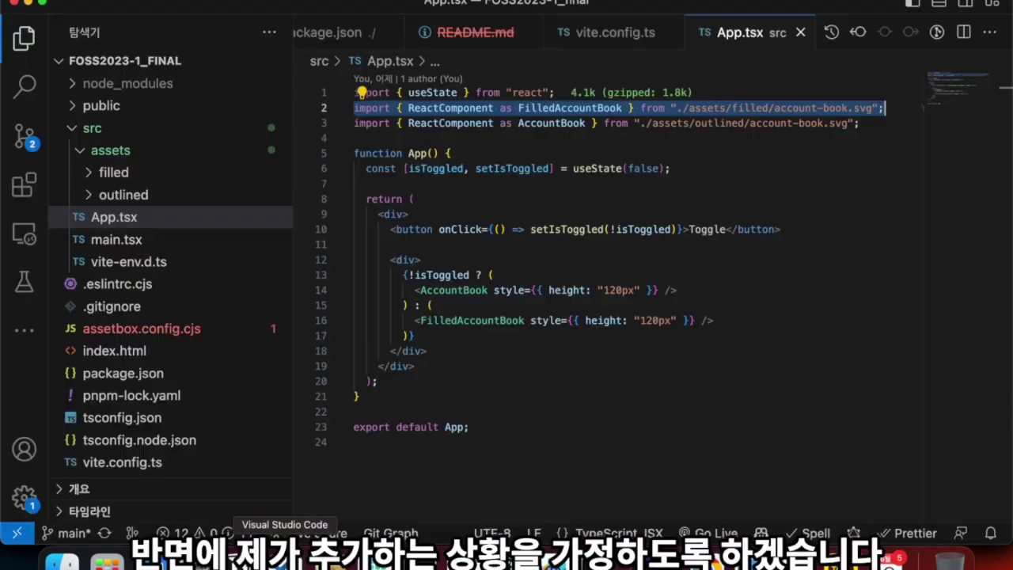
pyautogui.moveTo(469, 4); pyautogui.dragTo(686, 5)
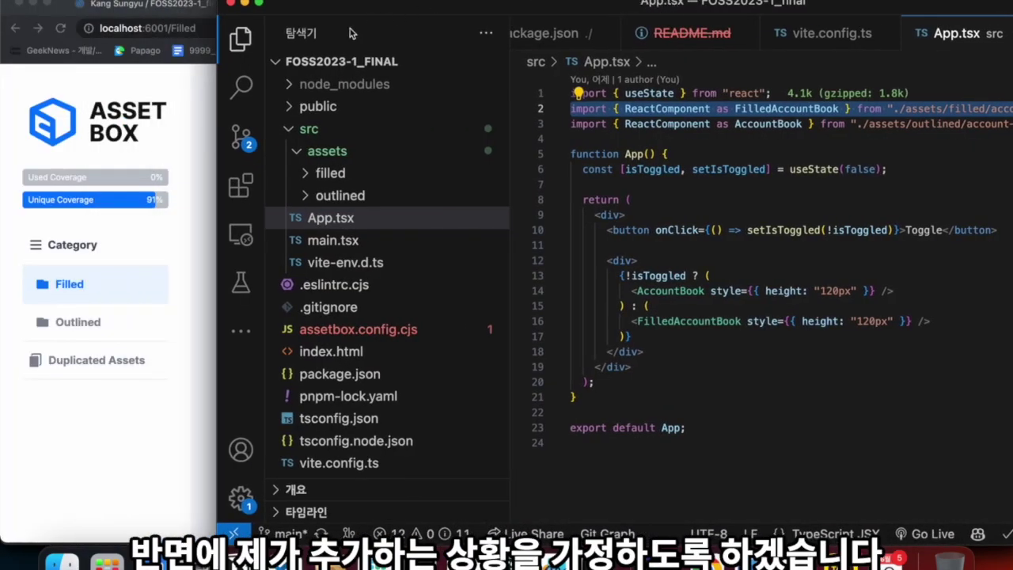
pyautogui.click(338, 171)
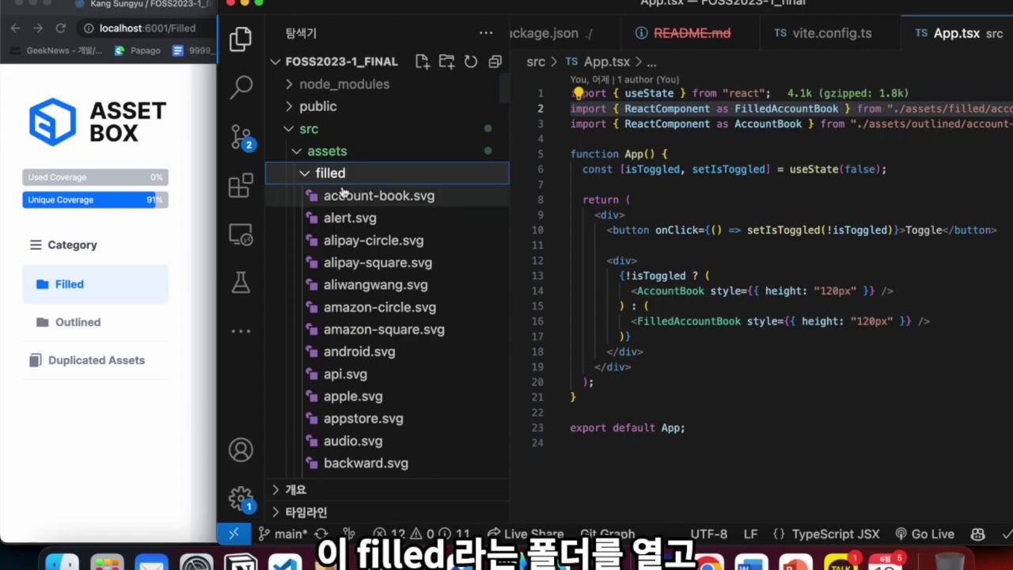
pyautogui.rightClick(347, 192)
pyautogui.click(386, 241)
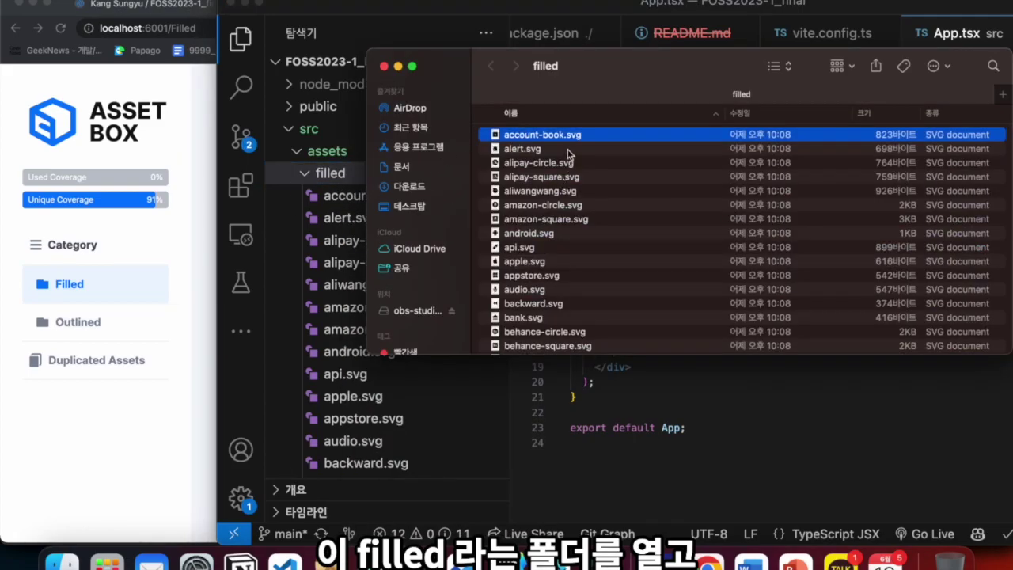
# Bring AssetBox in Chrome behind Finder, drop account-book.svg into its Filled category and save src/assets/filled as the destination folder.
pyautogui.click(245, 6)
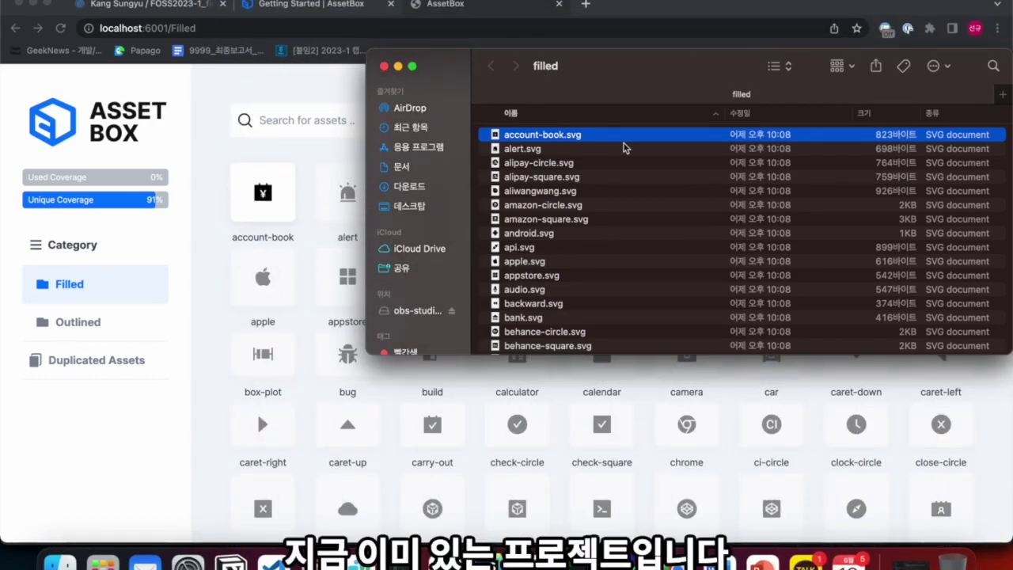
pyautogui.moveTo(543, 135); pyautogui.dragTo(315, 272)
pyautogui.click(450, 264)
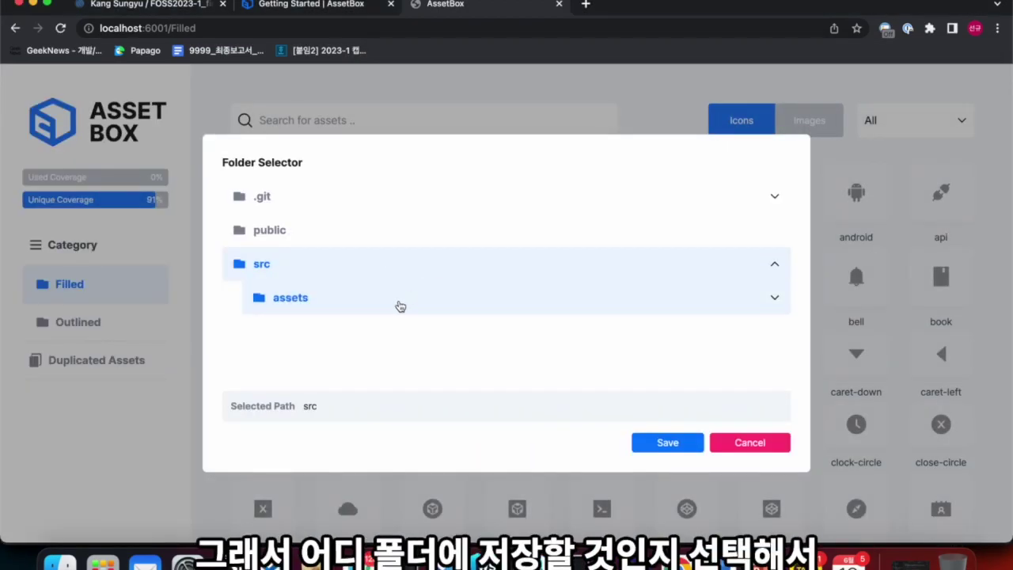
pyautogui.click(398, 301)
pyautogui.click(379, 333)
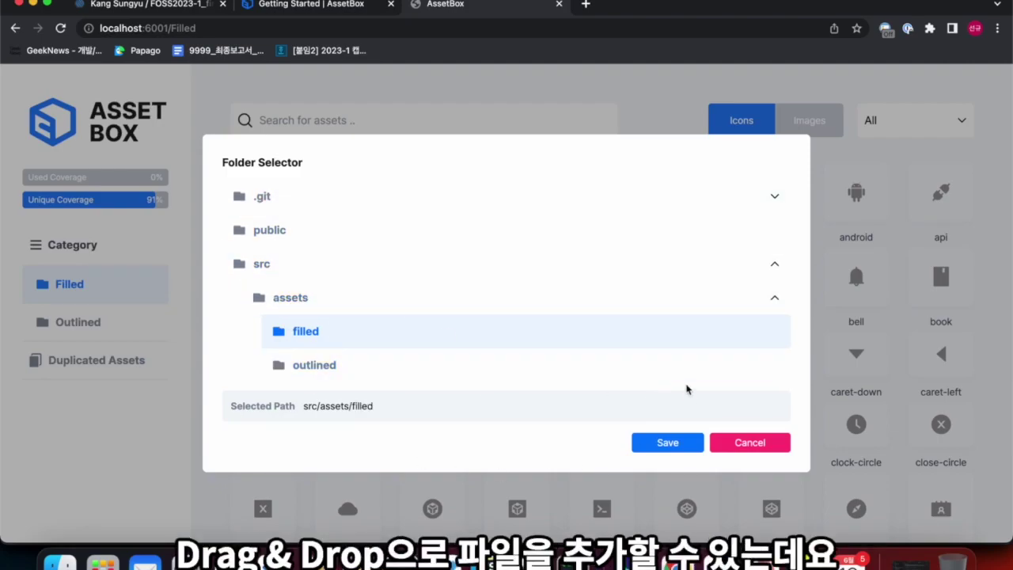
pyautogui.click(670, 448)
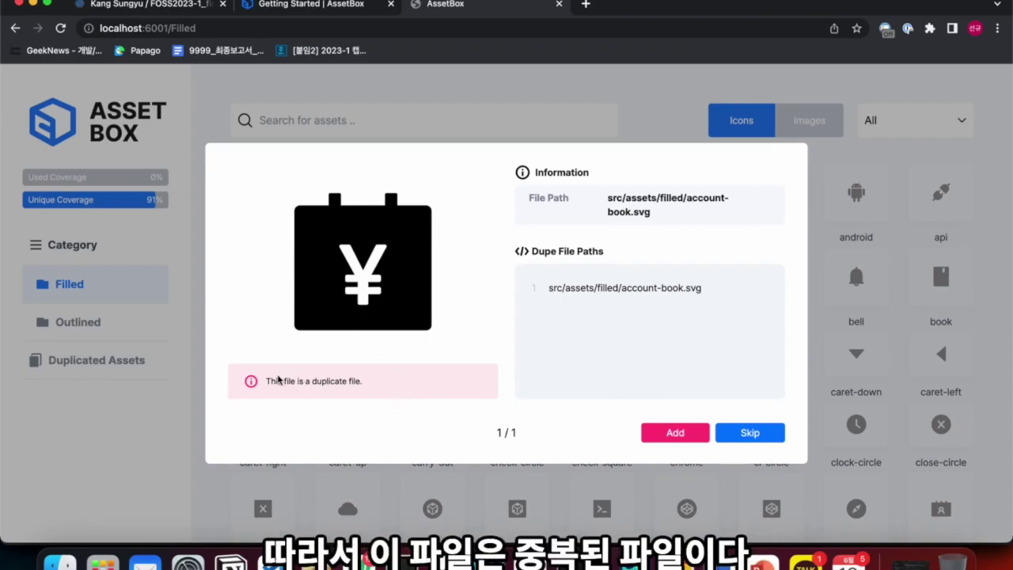
# Check the duplicate-file notice for account-book.svg and skip adding the file.
pyautogui.moveTo(258, 383); pyautogui.dragTo(375, 384)
pyautogui.click(412, 376)
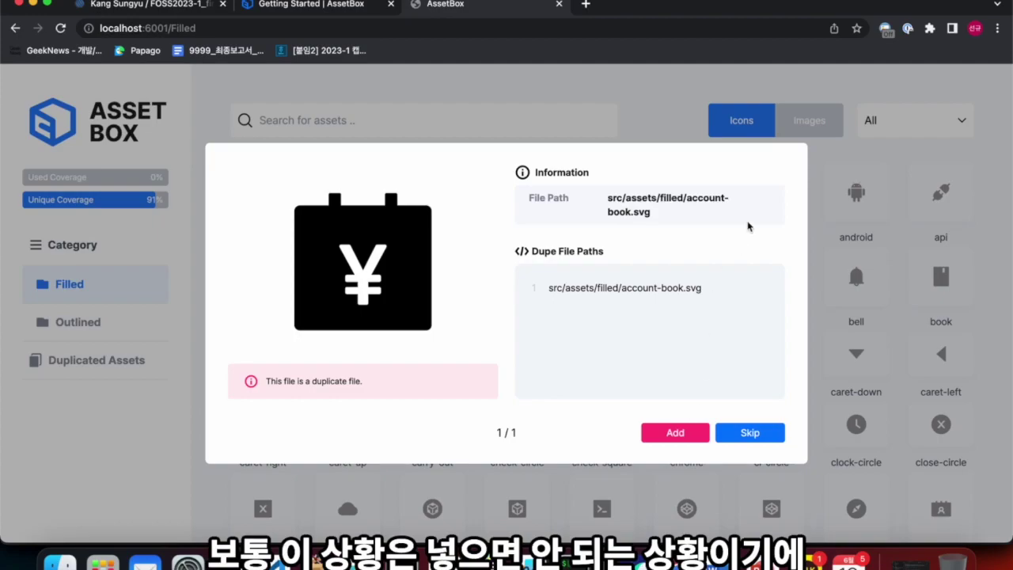
pyautogui.click(748, 433)
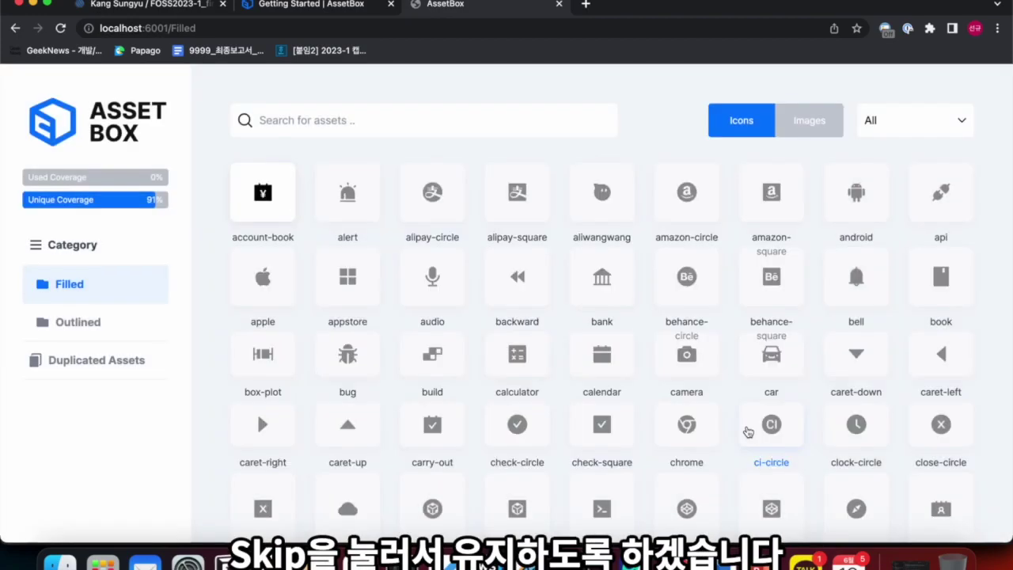
# Switch to Finder, duplicate account-book.svg in the filled folder and rename the copy account-book-2.svg.
pyautogui.click(60, 562)
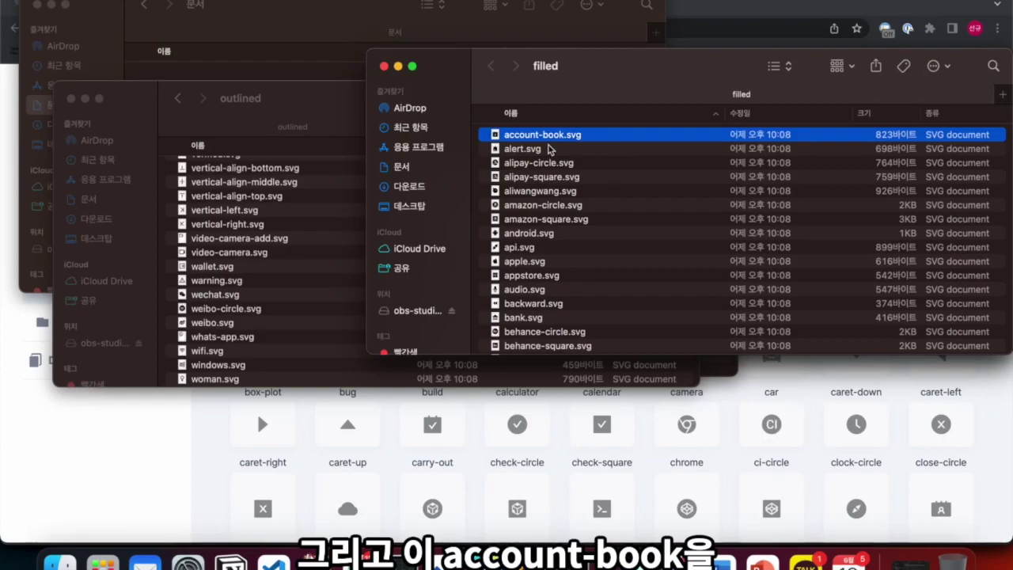
pyautogui.press('super+d')
pyautogui.press('Return')
pyautogui.press('Right')
pyautogui.press('BackSpace')
pyautogui.press('BackSpace')
pyautogui.press('BackSpace')
pyautogui.press('BackSpace')
pyautogui.write('-2')
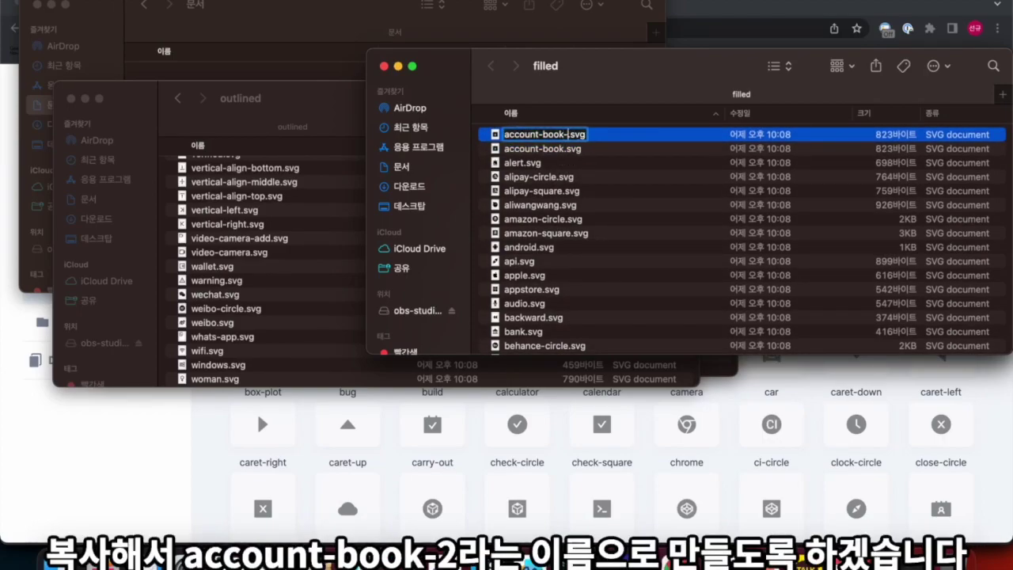
pyautogui.press('Return')
pyautogui.click(634, 148)
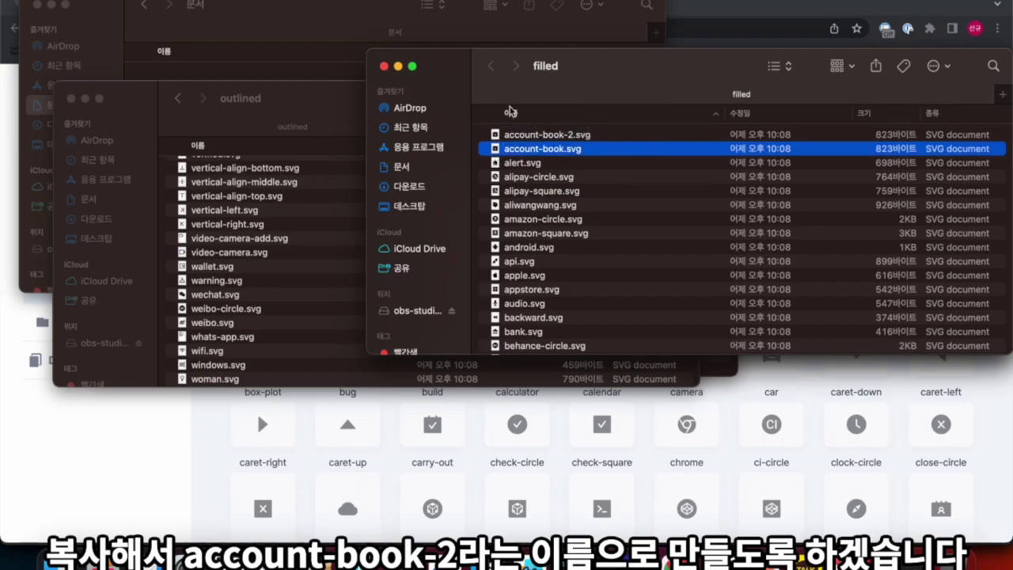
# Return to AssetBox in Chrome, open Duplicated Assets and examine the file paths of the account-book.svg and account-book-2.svg pair.
pyautogui.click(207, 445)
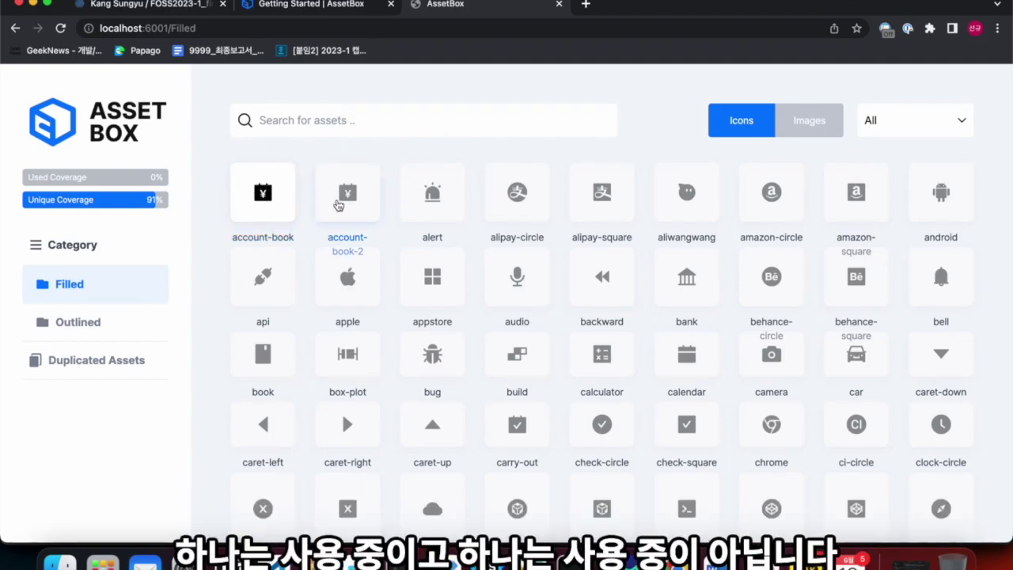
pyautogui.click(138, 375)
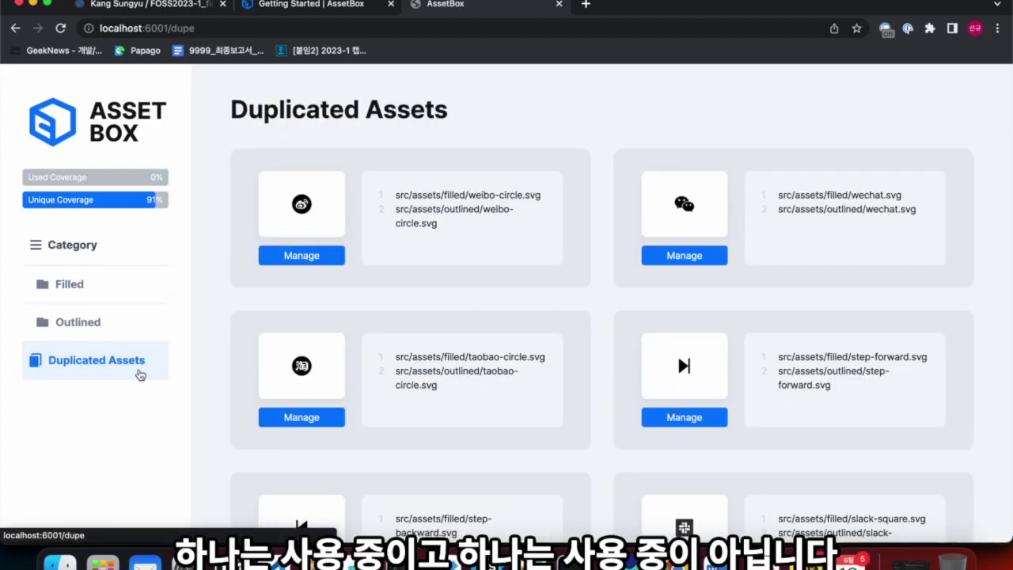
pyautogui.scroll(-15, 375, 337)
pyautogui.scroll(-4, 376, 334)
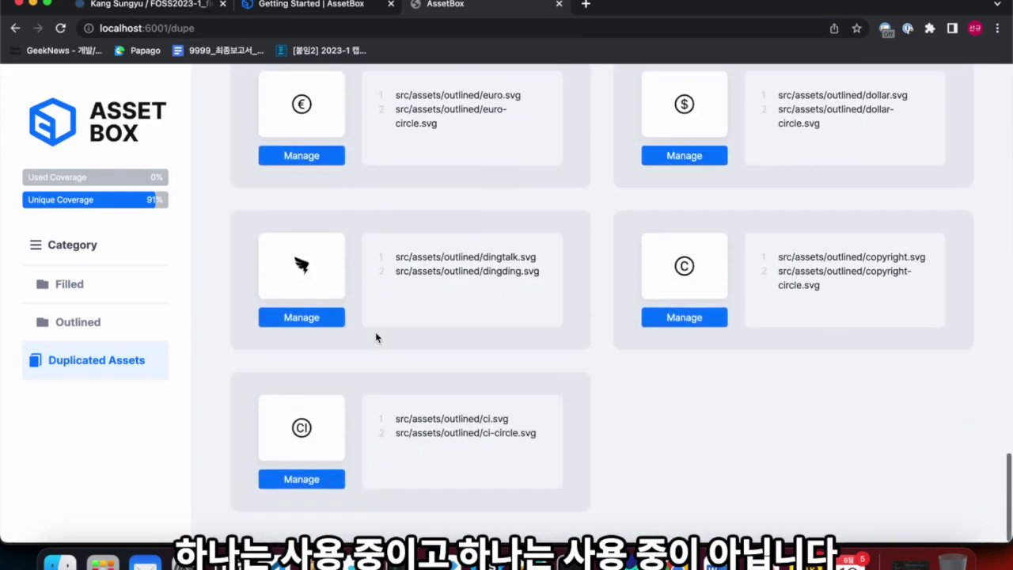
pyautogui.scroll(9, 375, 334)
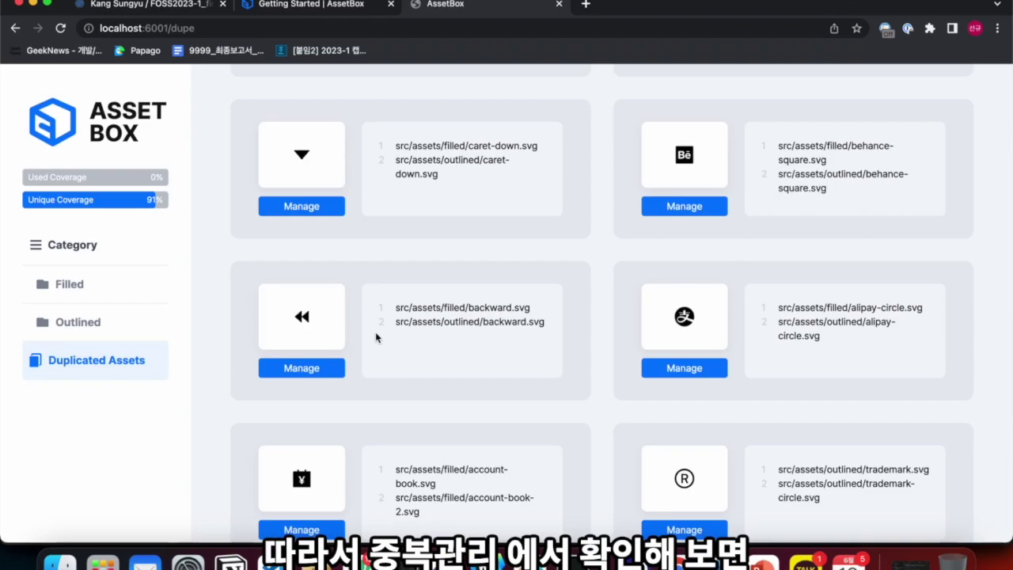
pyautogui.scroll(-4, 375, 337)
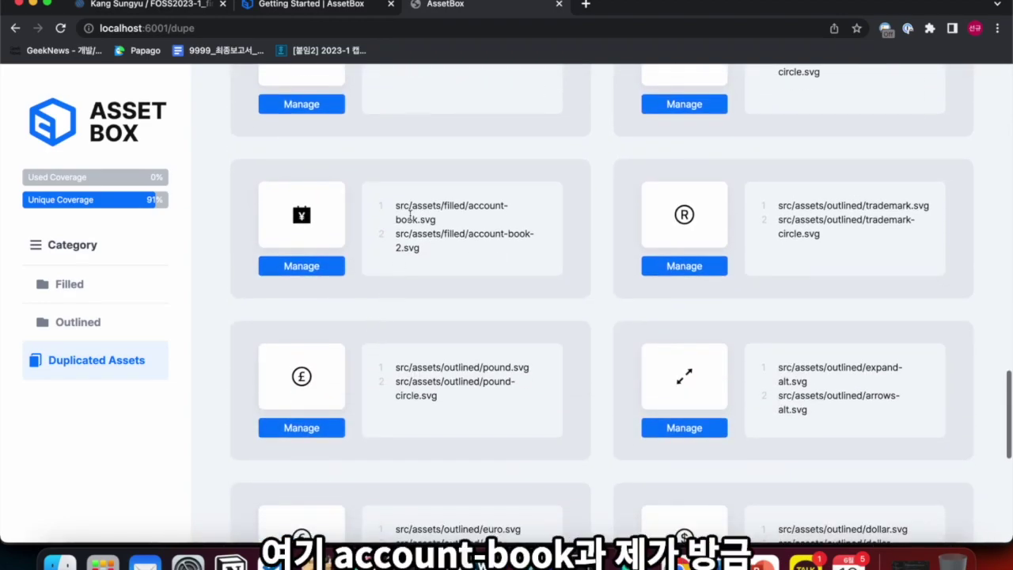
pyautogui.moveTo(469, 206); pyautogui.dragTo(448, 219)
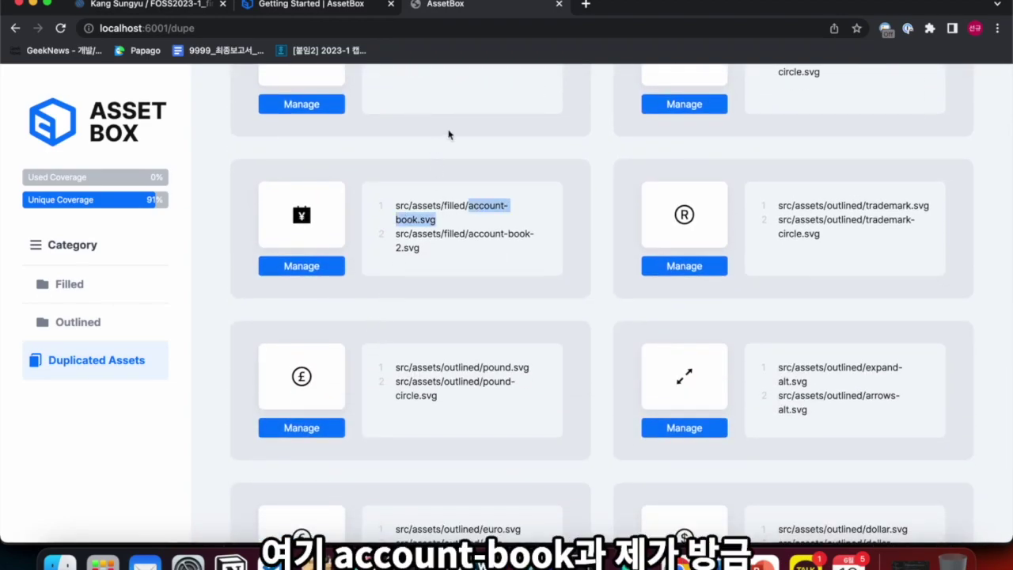
pyautogui.doubleClick(494, 236)
pyautogui.moveTo(479, 247); pyautogui.dragTo(435, 250)
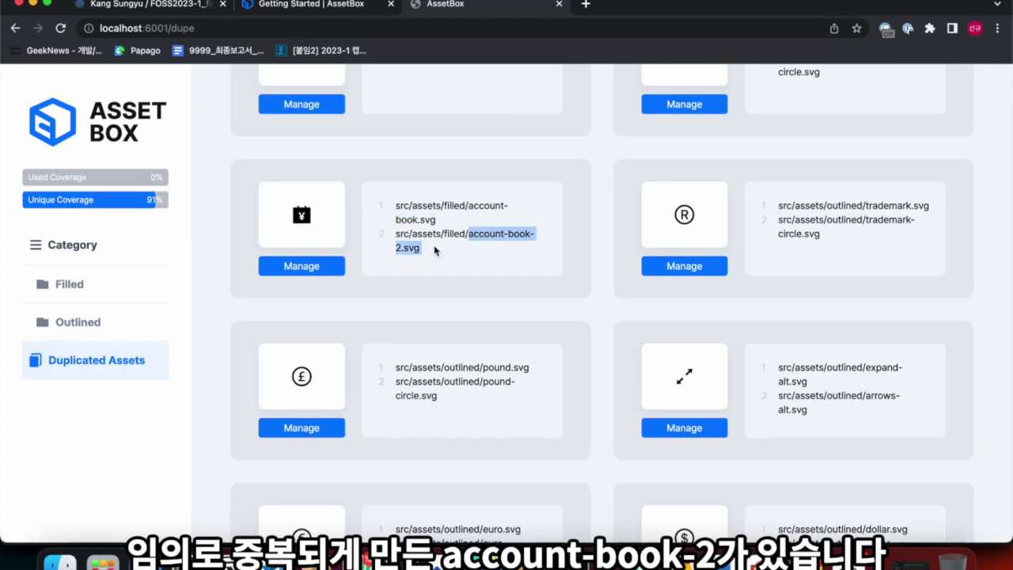
# Open the management dialog for the account-book duplicates, select src/assets/filled/account-book.svg and preview its usage in src/App.tsx.
pyautogui.click(339, 263)
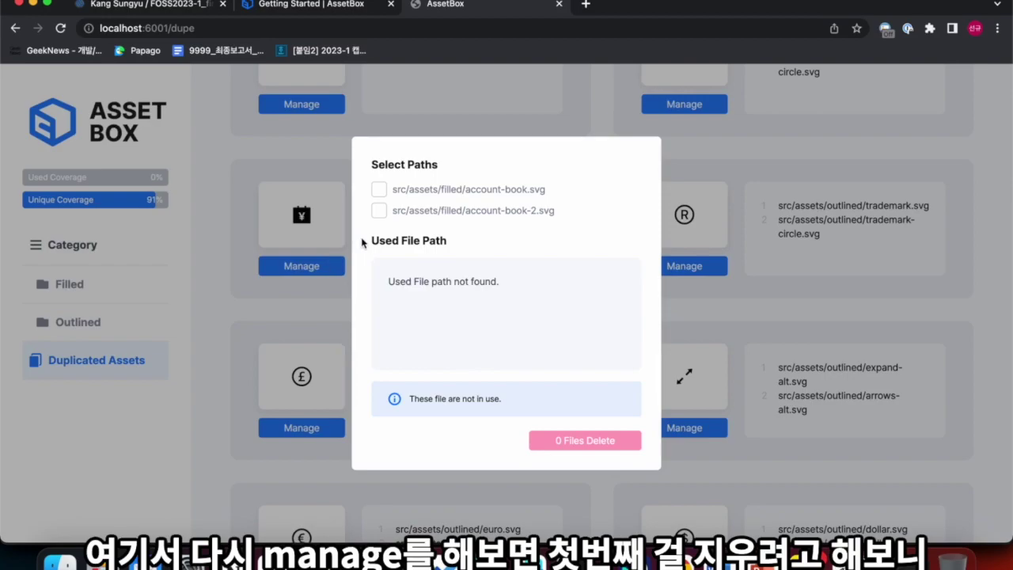
pyautogui.click(380, 190)
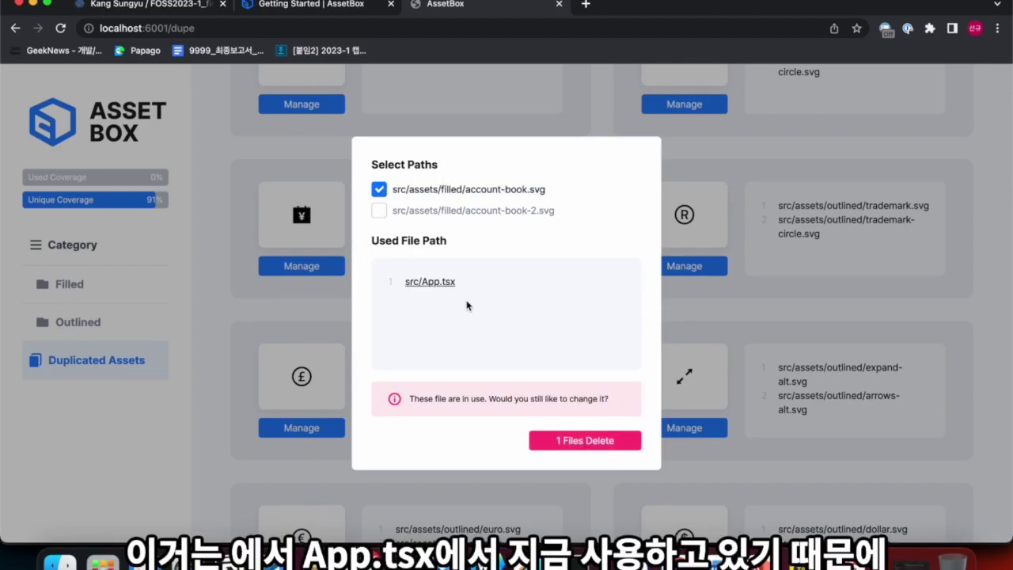
pyautogui.moveTo(448, 285)
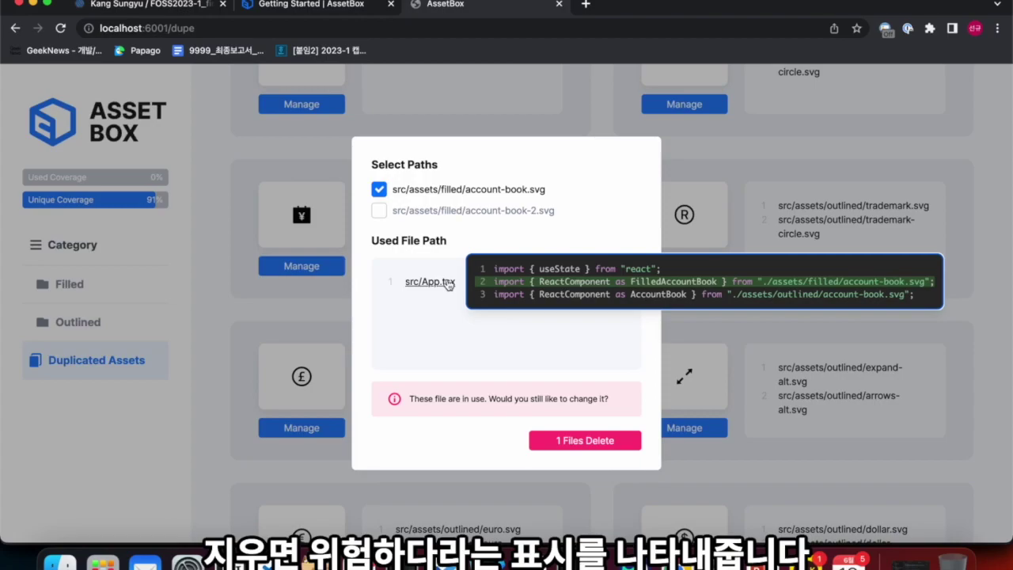
# Deselect account-book.svg, select only src/assets/filled/account-book-2.svg and delete that duplicate file.
pyautogui.click(477, 200)
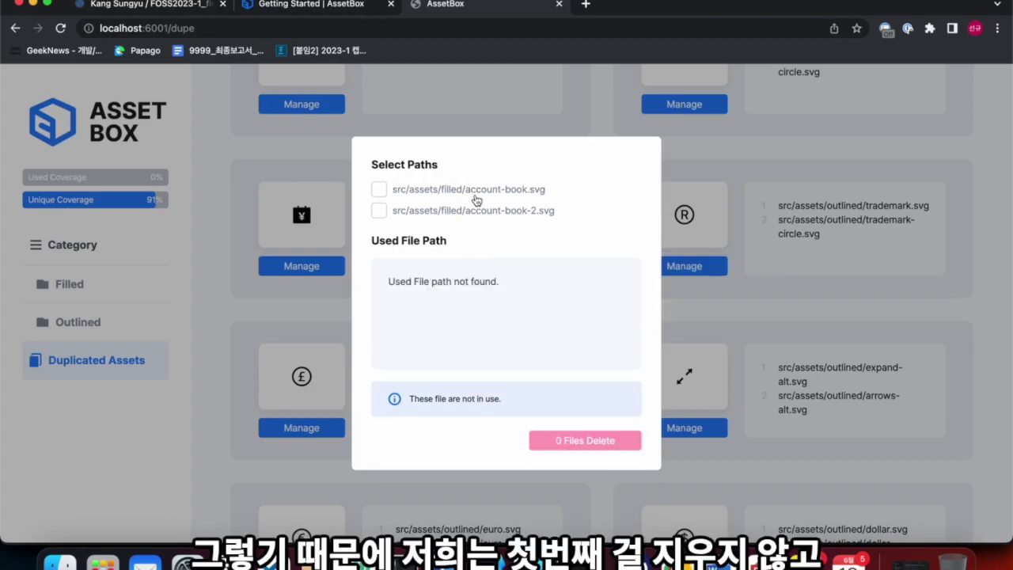
pyautogui.click(464, 210)
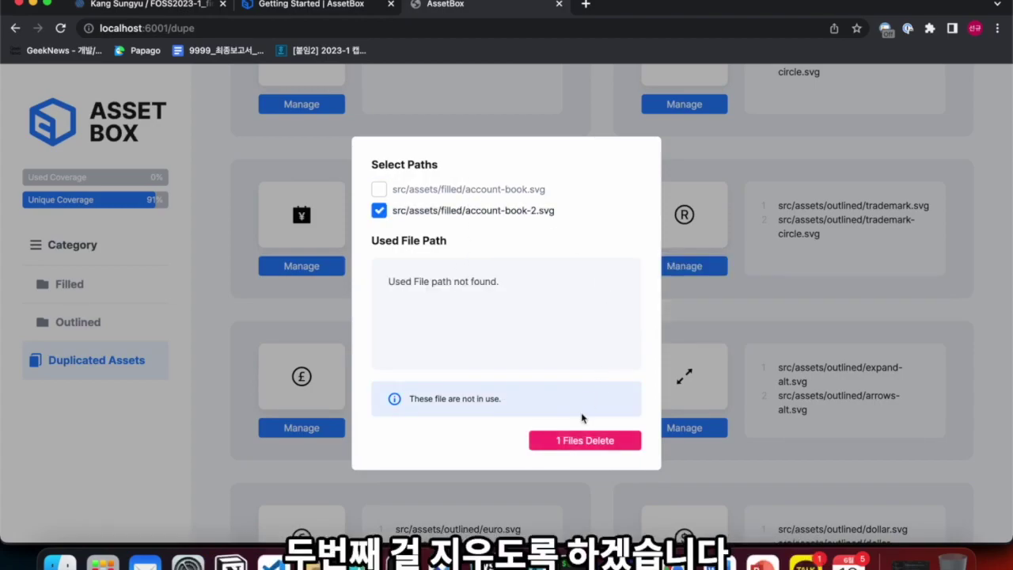
pyautogui.click(563, 444)
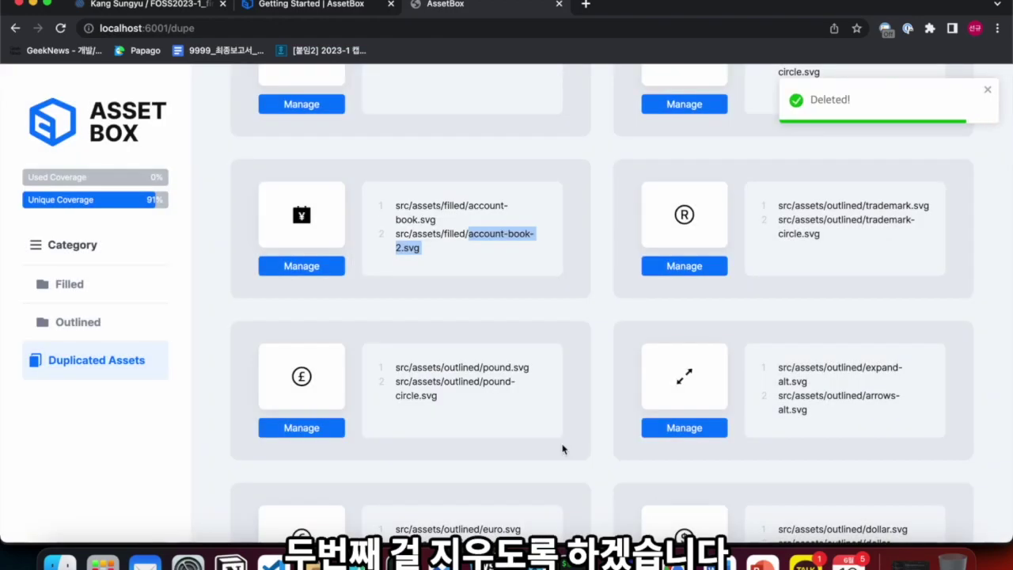
# Look through the remaining duplicates, then view the Outlined and Filled icon categories.
pyautogui.scroll(2, 563, 448)
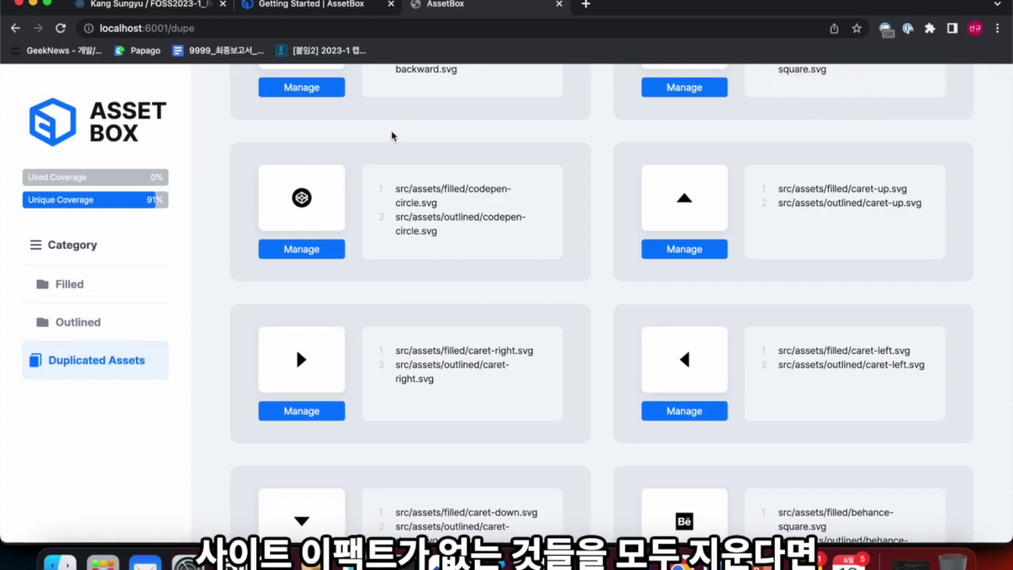
pyautogui.click(79, 322)
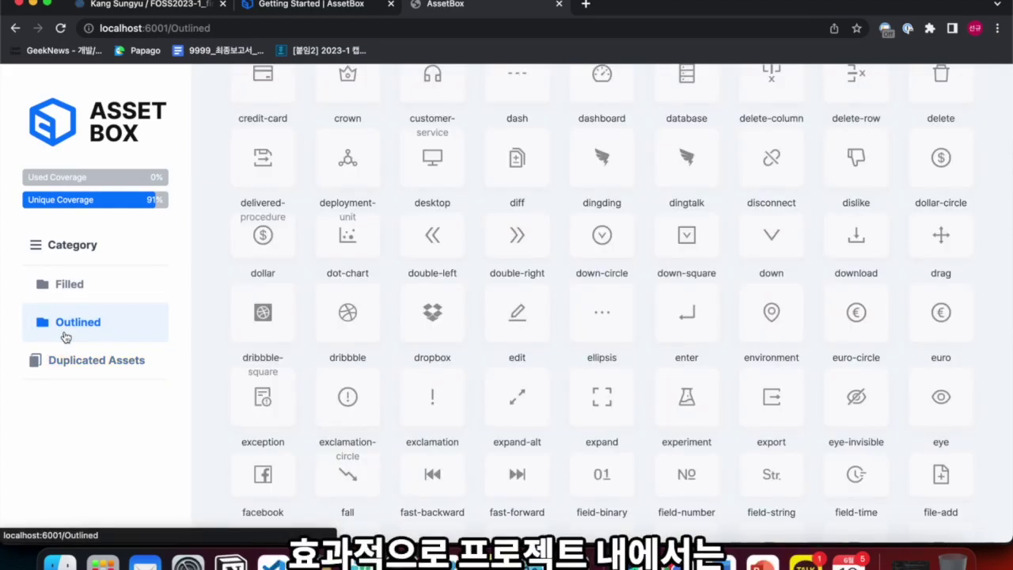
pyautogui.click(91, 297)
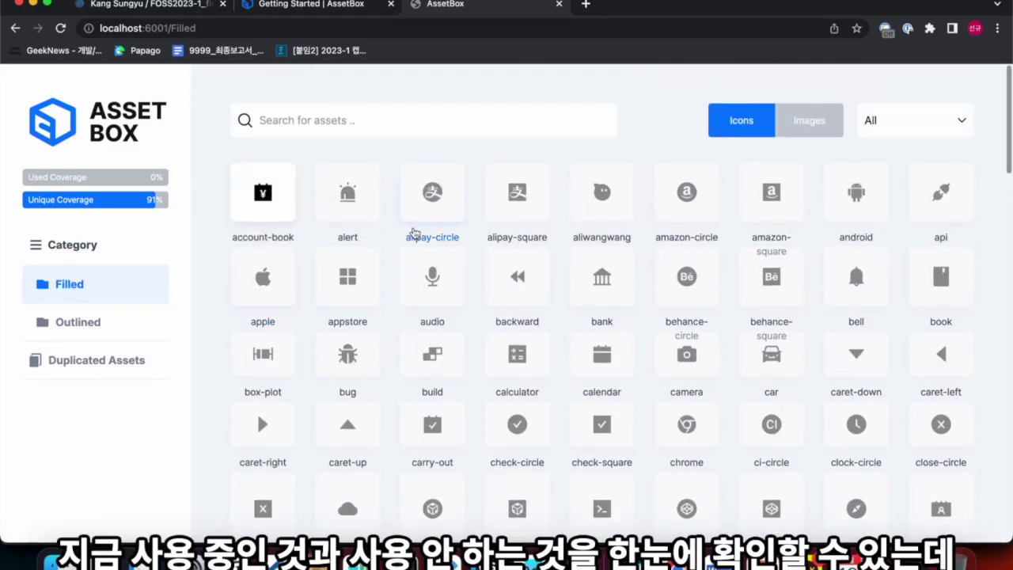